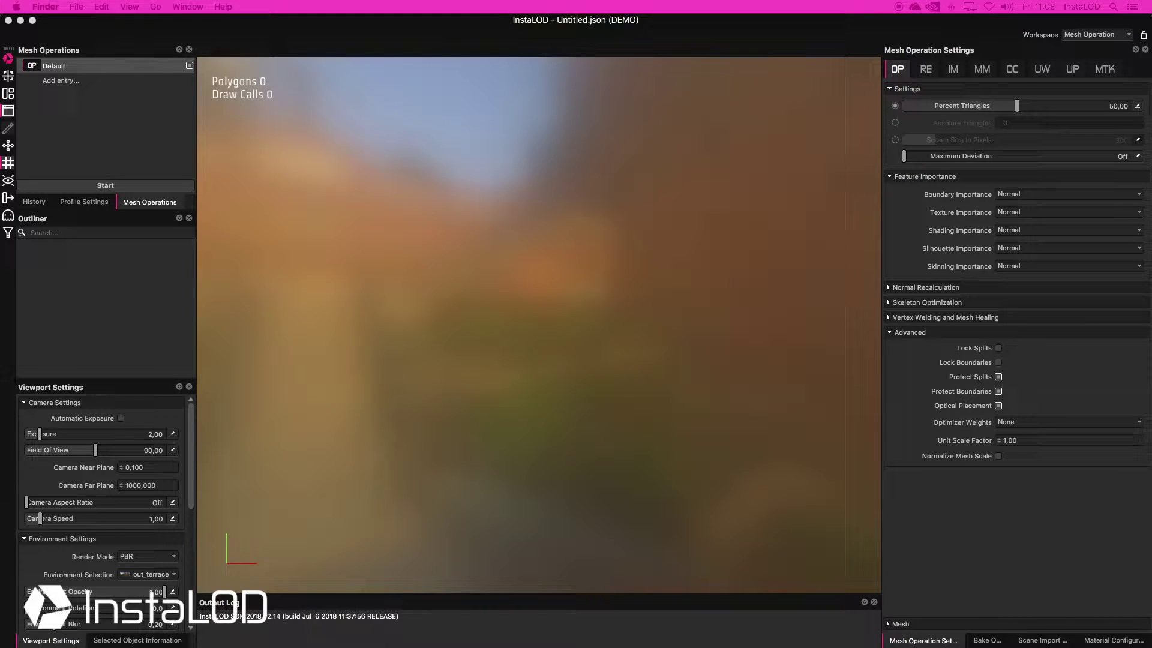
# Import the Car Rim CAD file into the scene by dragging it into the viewport.
pyautogui.moveTo(1113, 118); pyautogui.dragTo(589, 175)
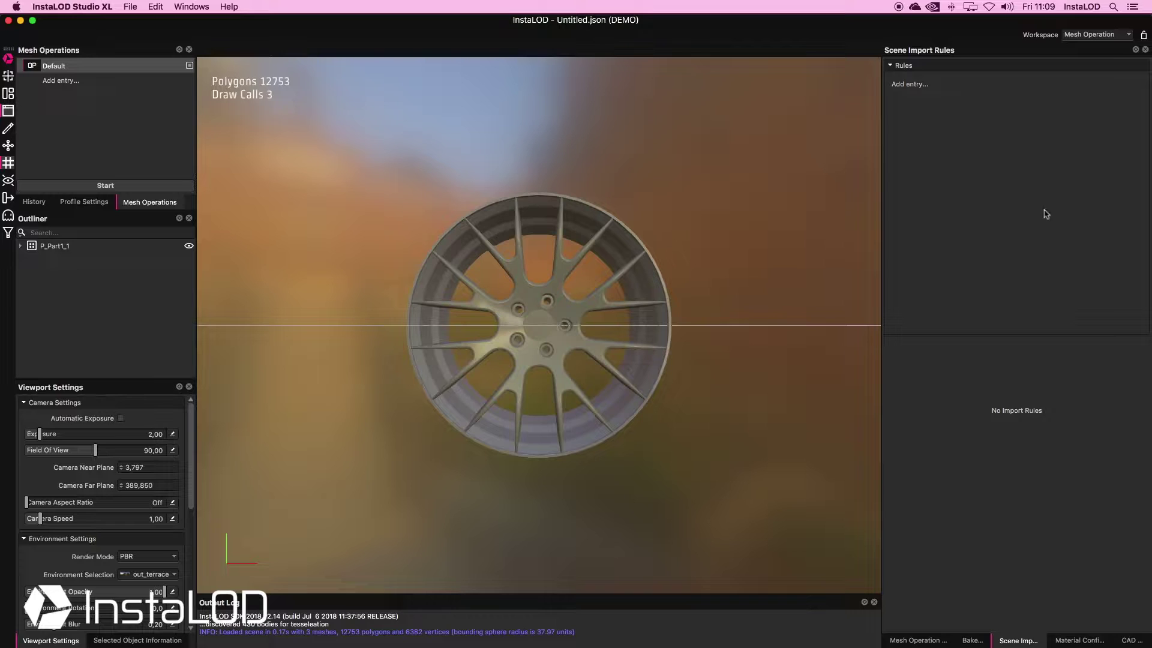
# Give the spokes' material Metalness 1 and Roughness about 0.26 via material picking.
pyautogui.click(1082, 641)
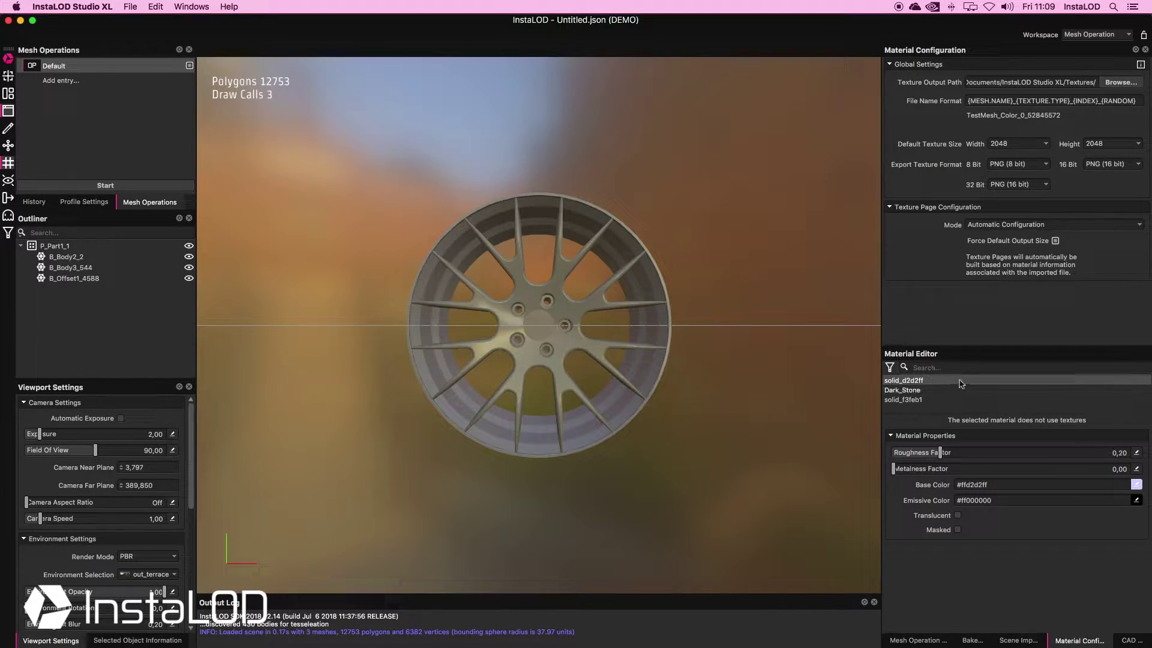
pyautogui.click(890, 367)
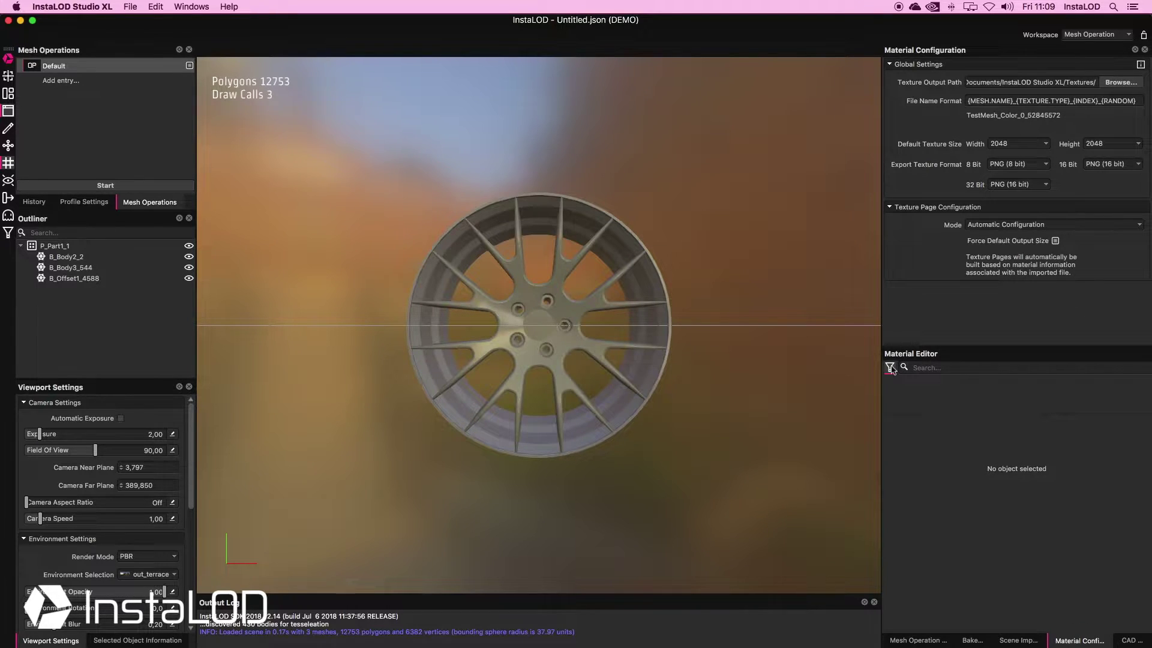
pyautogui.click(559, 351)
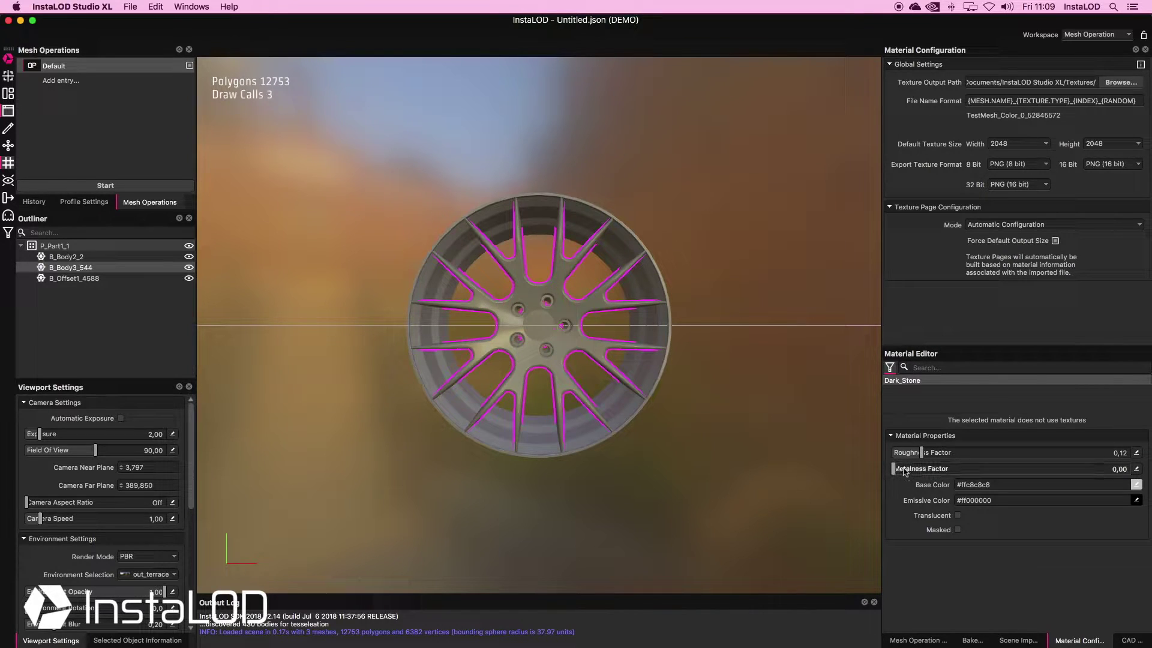
pyautogui.moveTo(894, 469); pyautogui.dragTo(1131, 469)
pyautogui.moveTo(920, 453); pyautogui.dragTo(954, 455)
pyautogui.moveTo(720, 411); pyautogui.dragTo(720, 400)
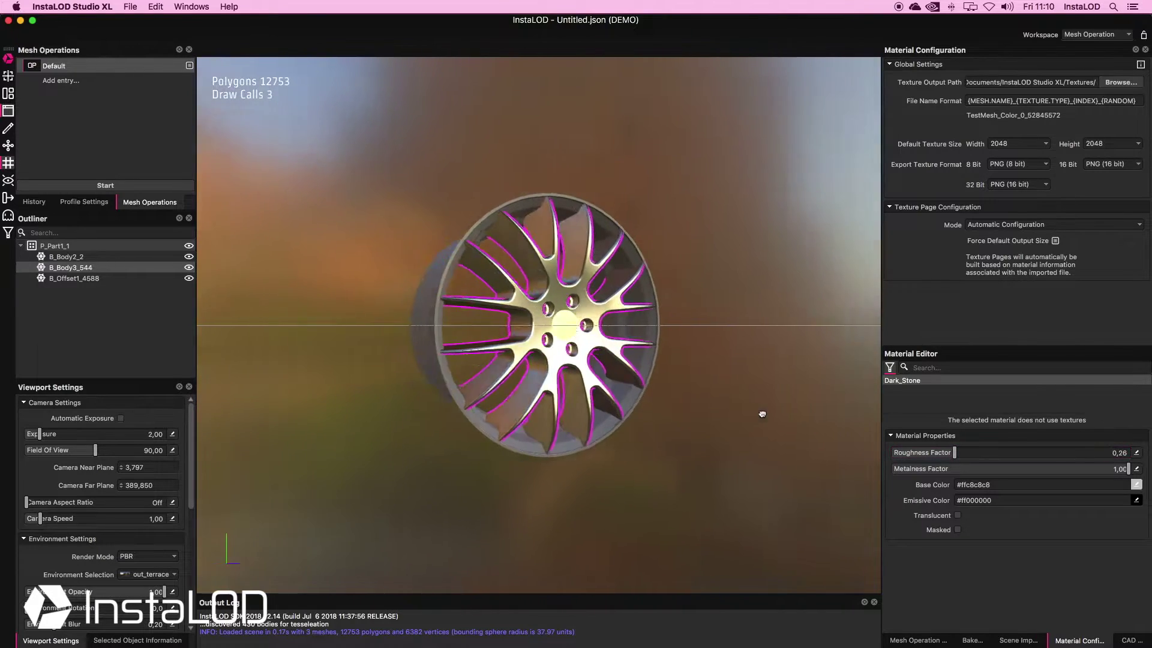
# Set the outer rim's base colour to red and switch the environment to studio_3_light.
pyautogui.click(471, 286)
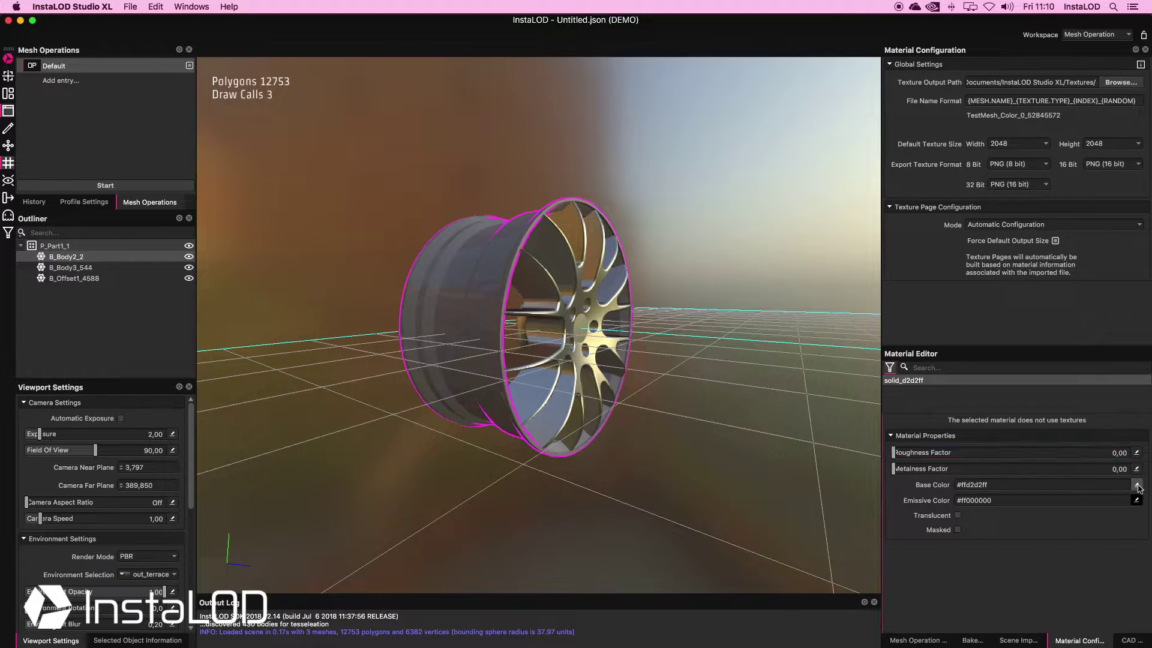
pyautogui.click(1136, 485)
pyautogui.click(347, 433)
pyautogui.moveTo(353, 434); pyautogui.dragTo(398, 428)
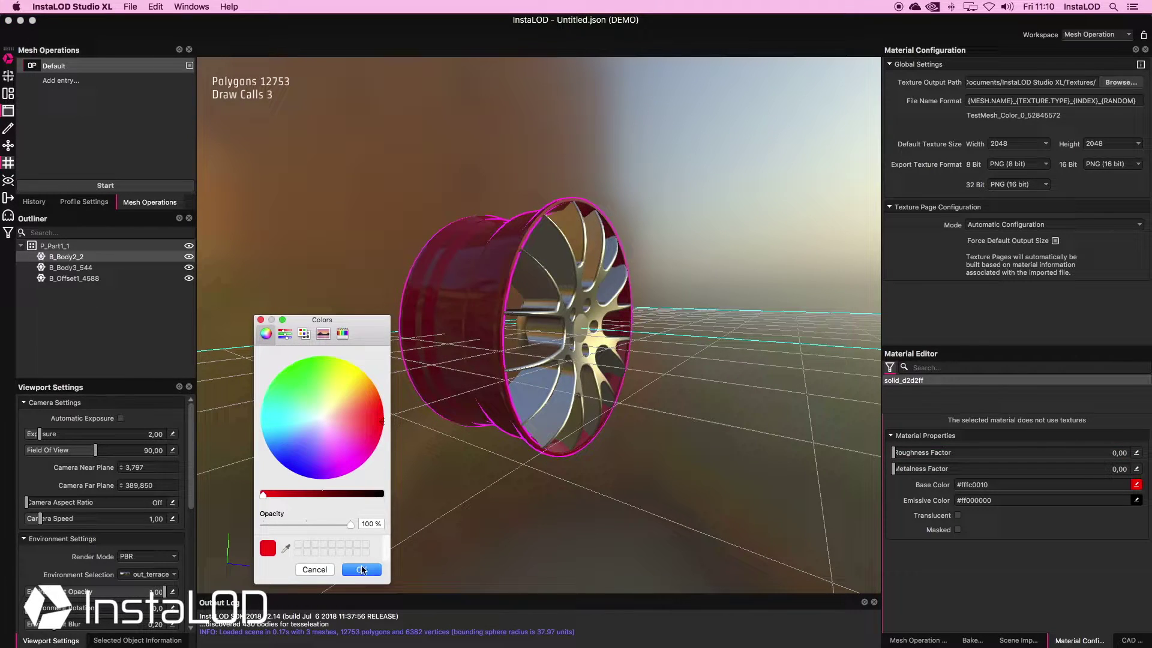
pyautogui.click(362, 569)
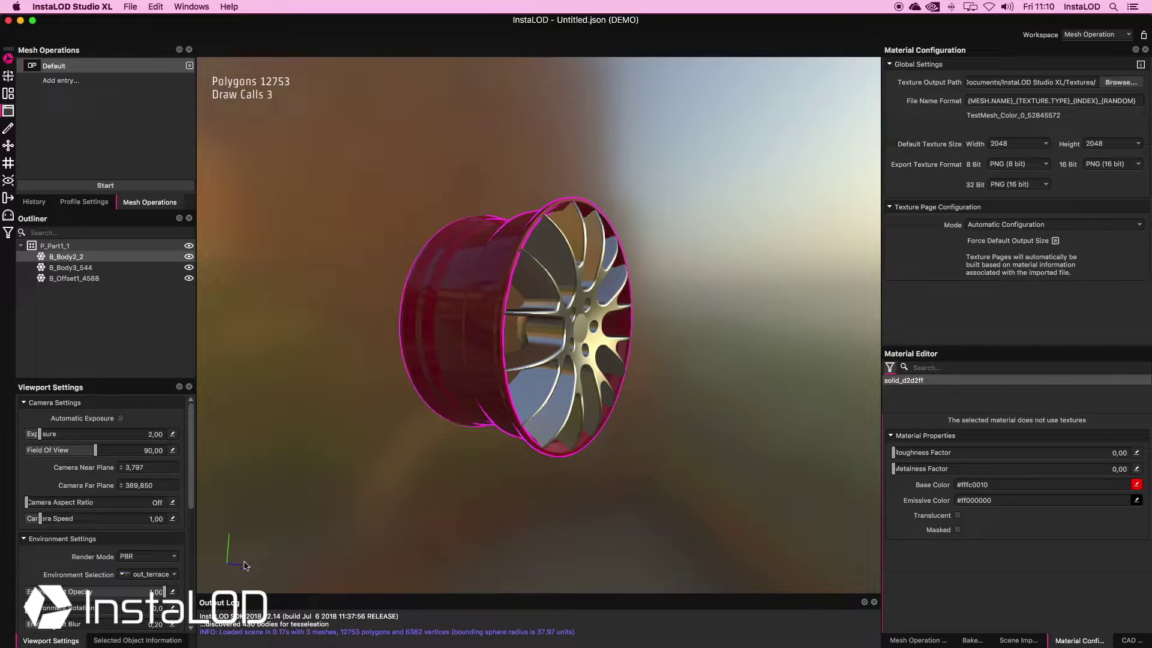
pyautogui.click(161, 576)
pyautogui.click(252, 463)
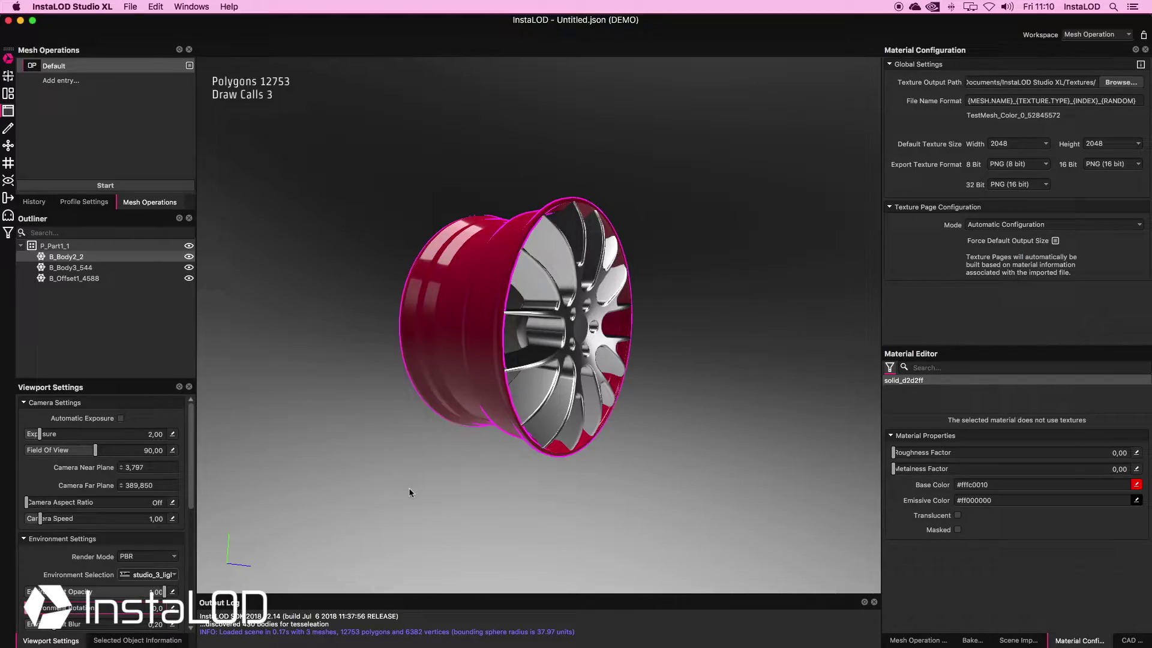
# Show the wireframe overlay and step through the Outliner bodies to the B_Body2_2 rim body.
pyautogui.click(268, 405)
pyautogui.scroll(2, 269, 406)
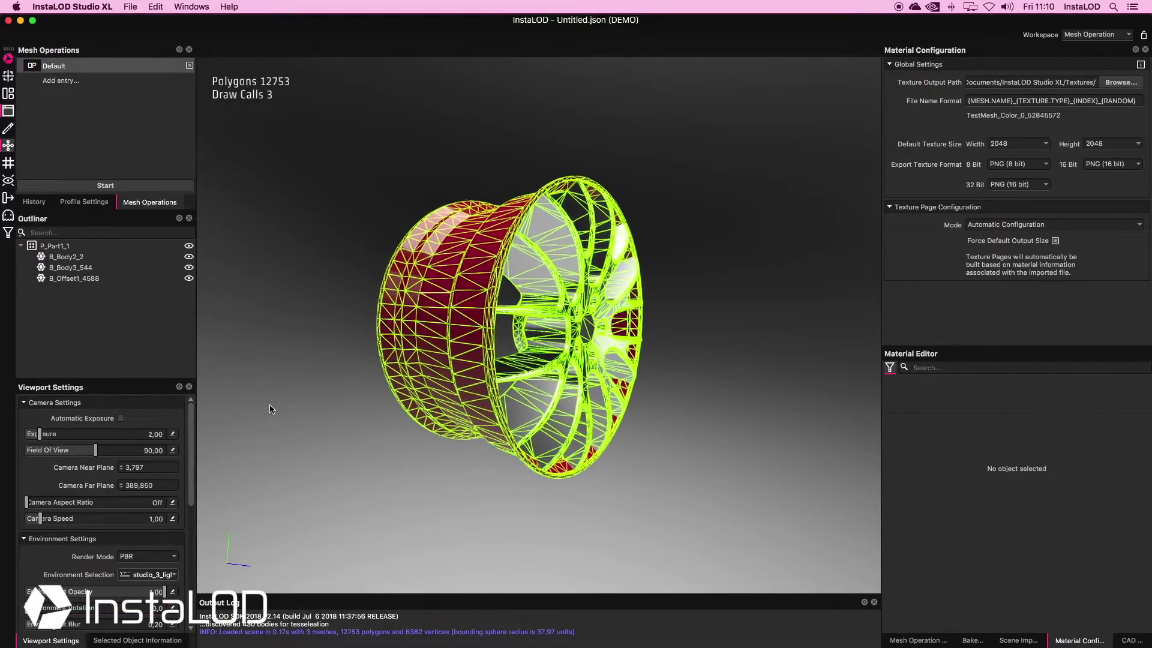
pyautogui.scroll(3, 270, 409)
pyautogui.scroll(3, 403, 399)
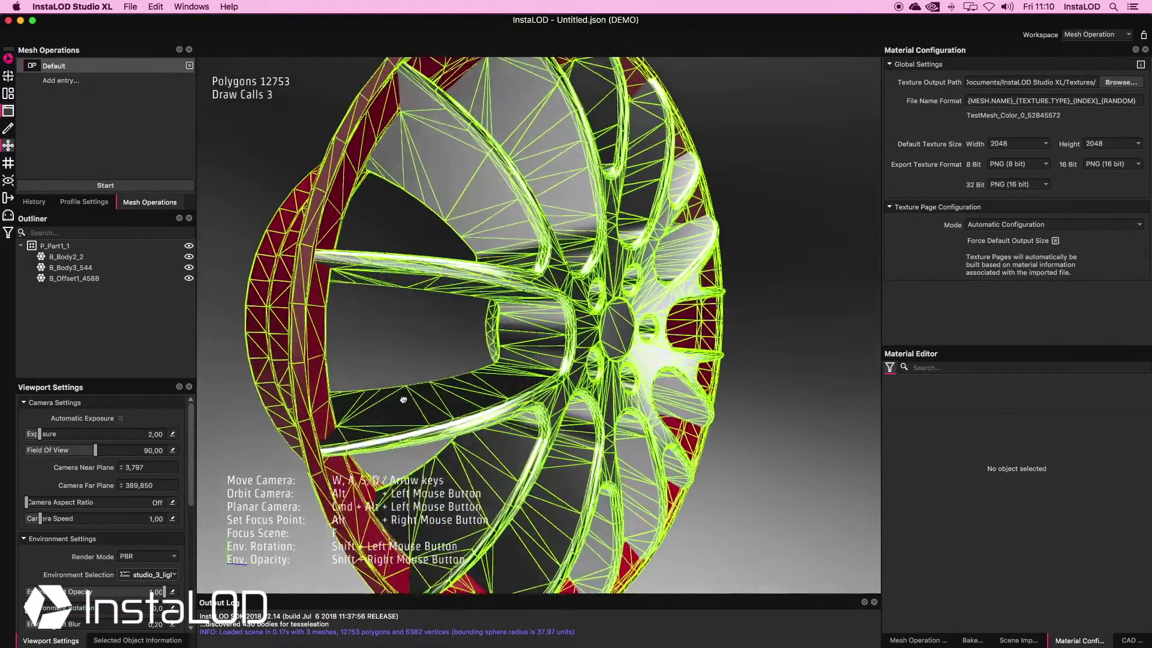
pyautogui.scroll(2, 404, 400)
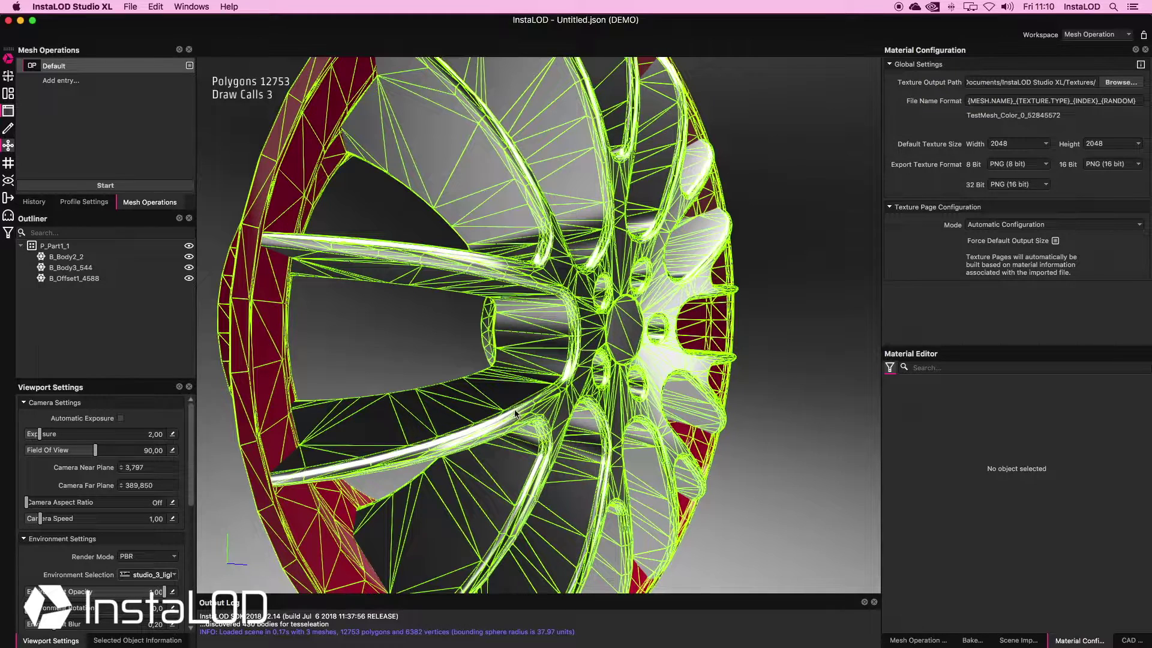
pyautogui.click(63, 249)
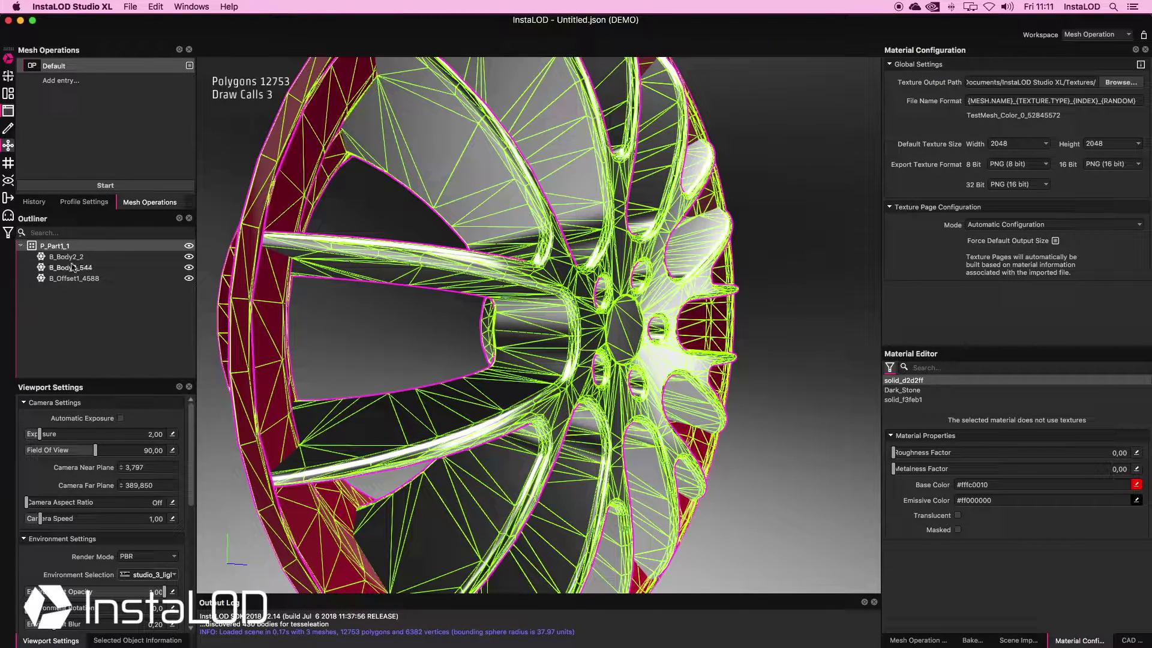
pyautogui.click(71, 268)
pyautogui.click(72, 278)
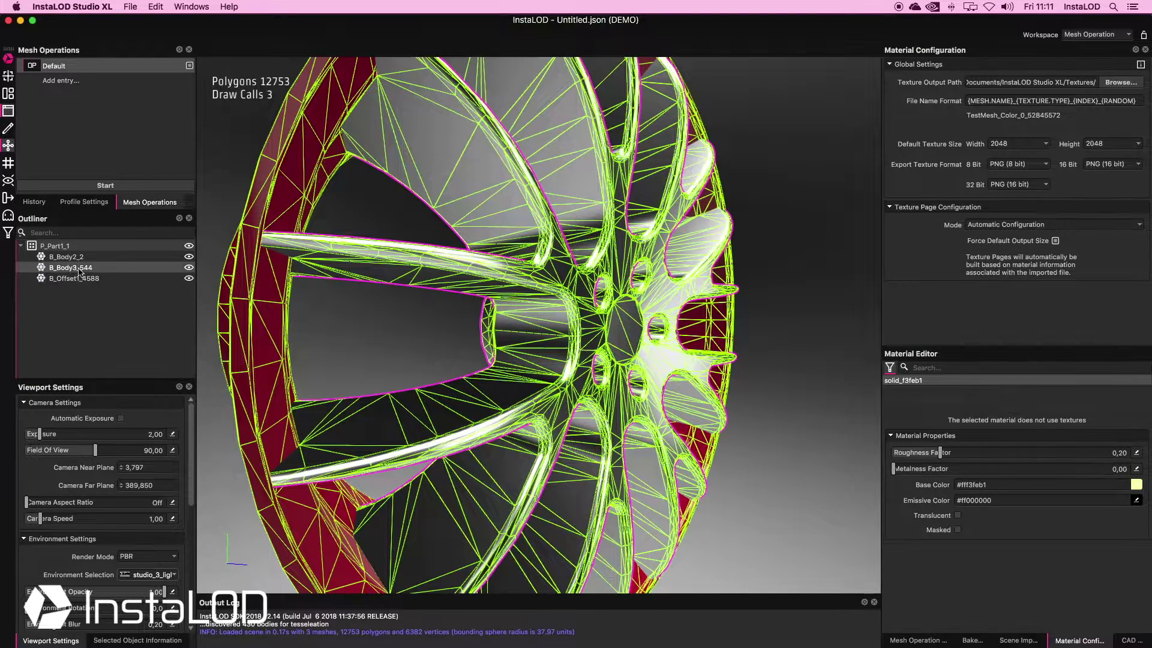
pyautogui.click(65, 256)
pyautogui.click(1126, 639)
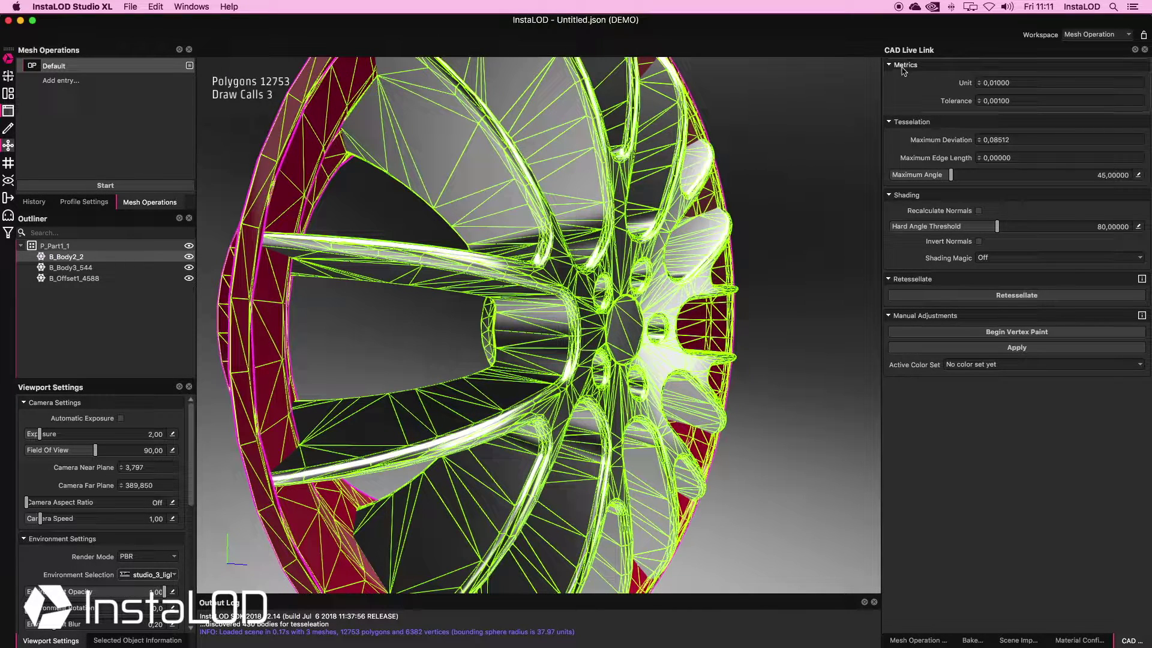
# Retessellate the wheel with the Maximum Angle lowered to about 21.7.
pyautogui.click(1021, 81)
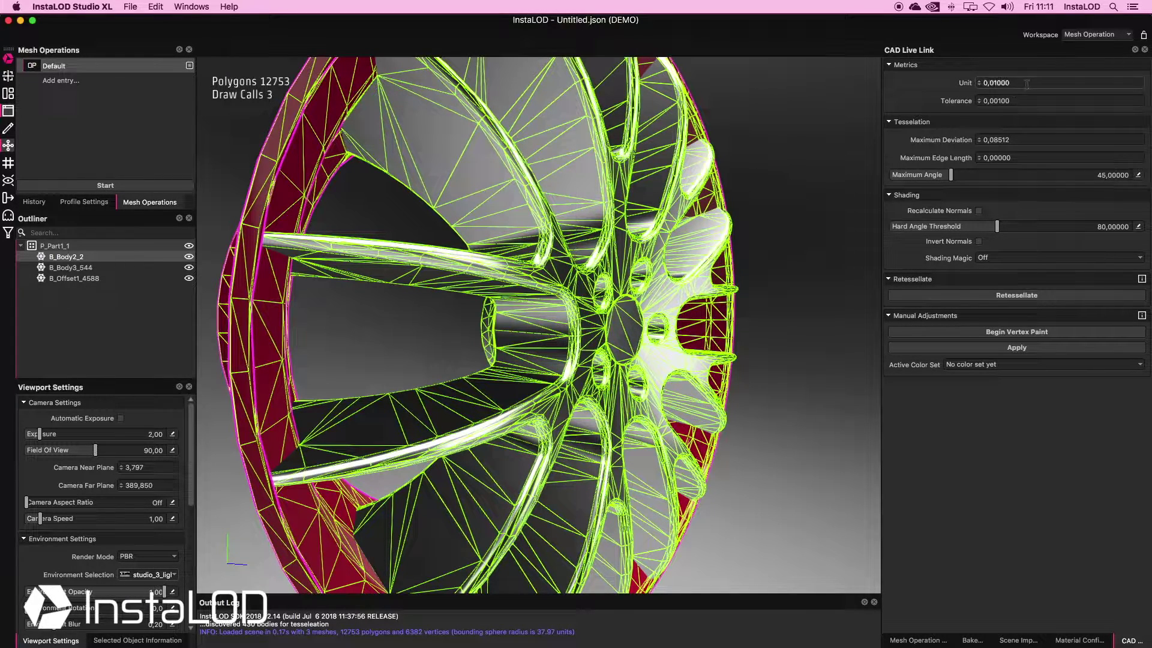
pyautogui.press('Tab')
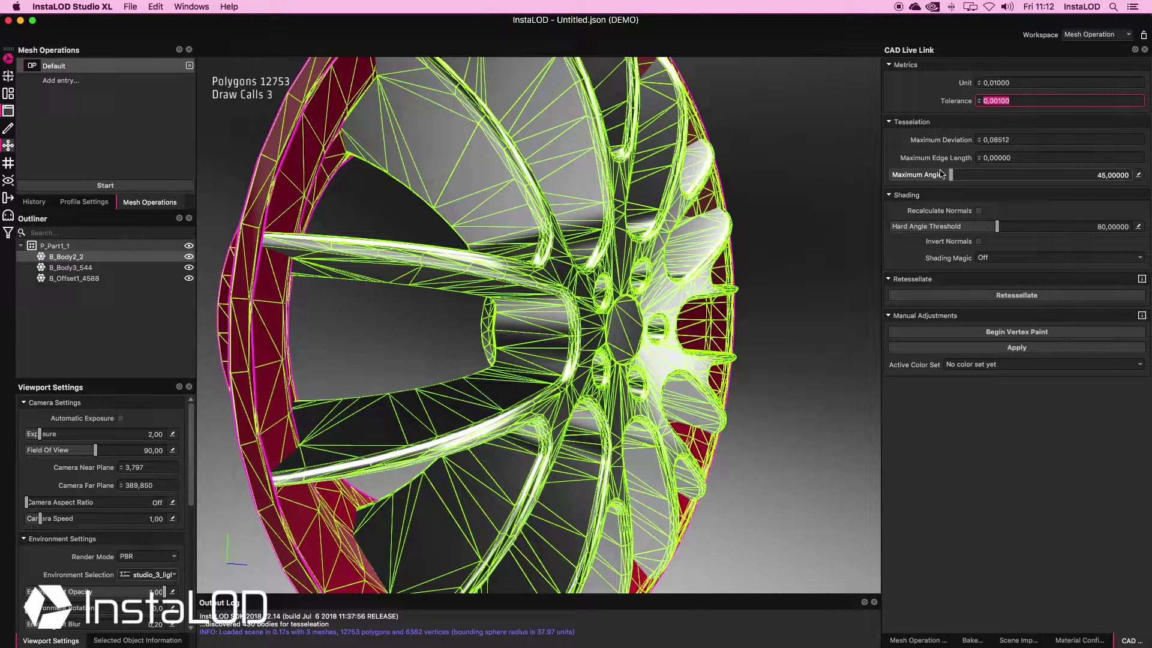
pyautogui.moveTo(952, 179); pyautogui.dragTo(920, 182)
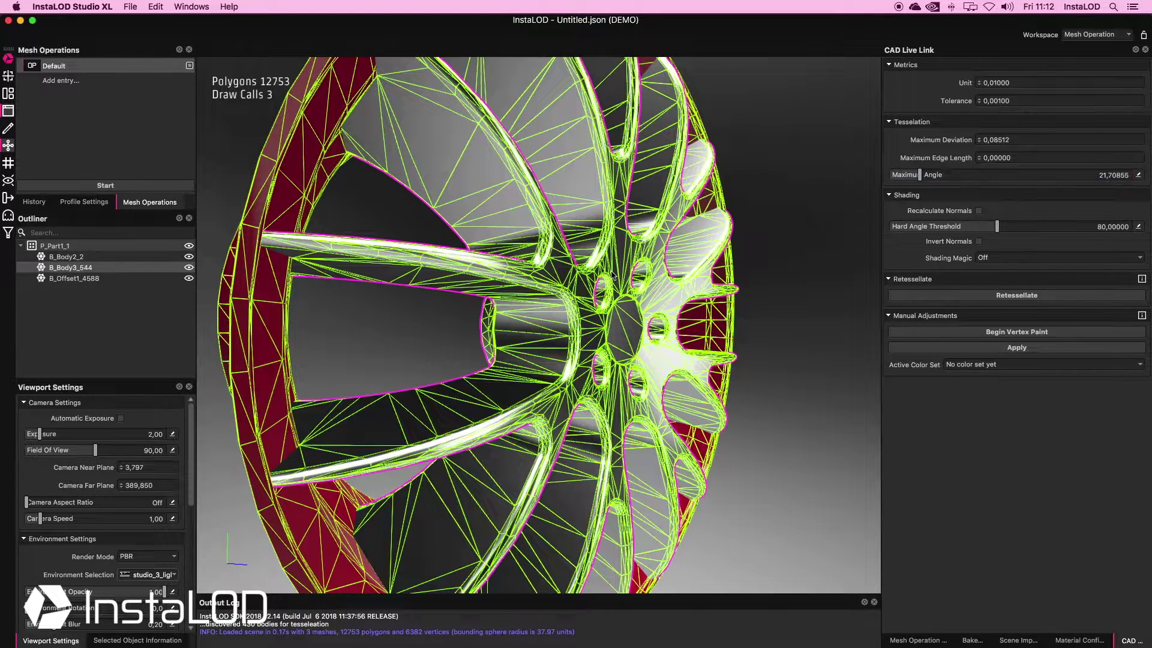
pyautogui.click(990, 297)
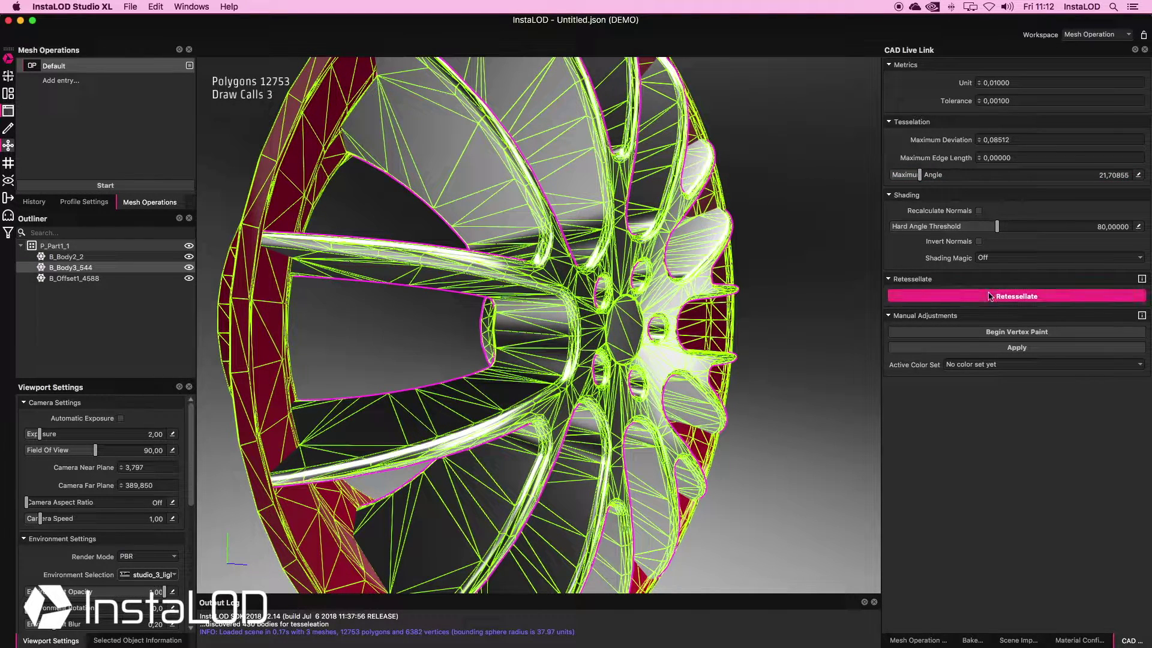
pyautogui.scroll(3, 594, 333)
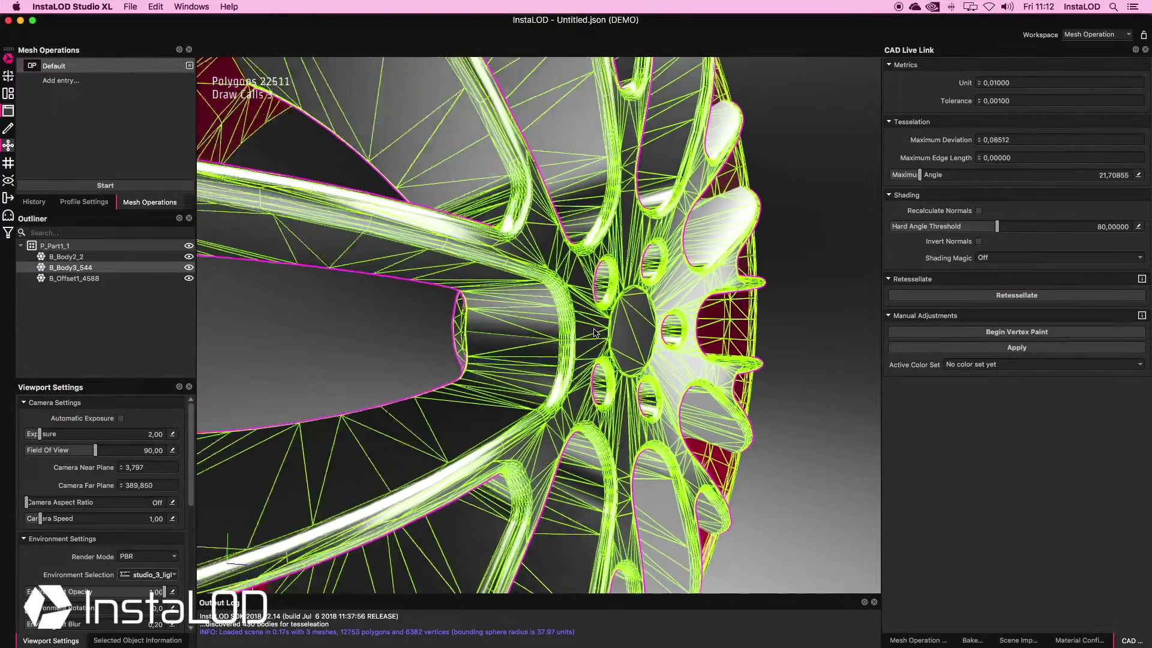
pyautogui.scroll(2, 594, 334)
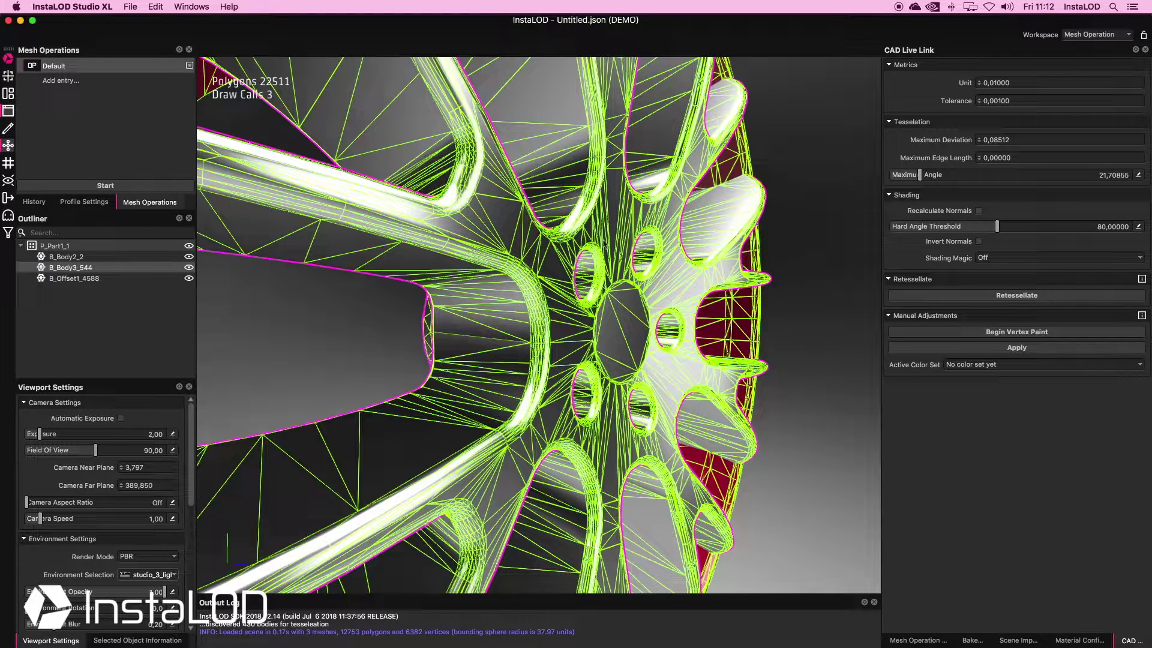
# Retessellate the wheel with a Maximum Deviation of 0.01.
pyautogui.click(983, 140)
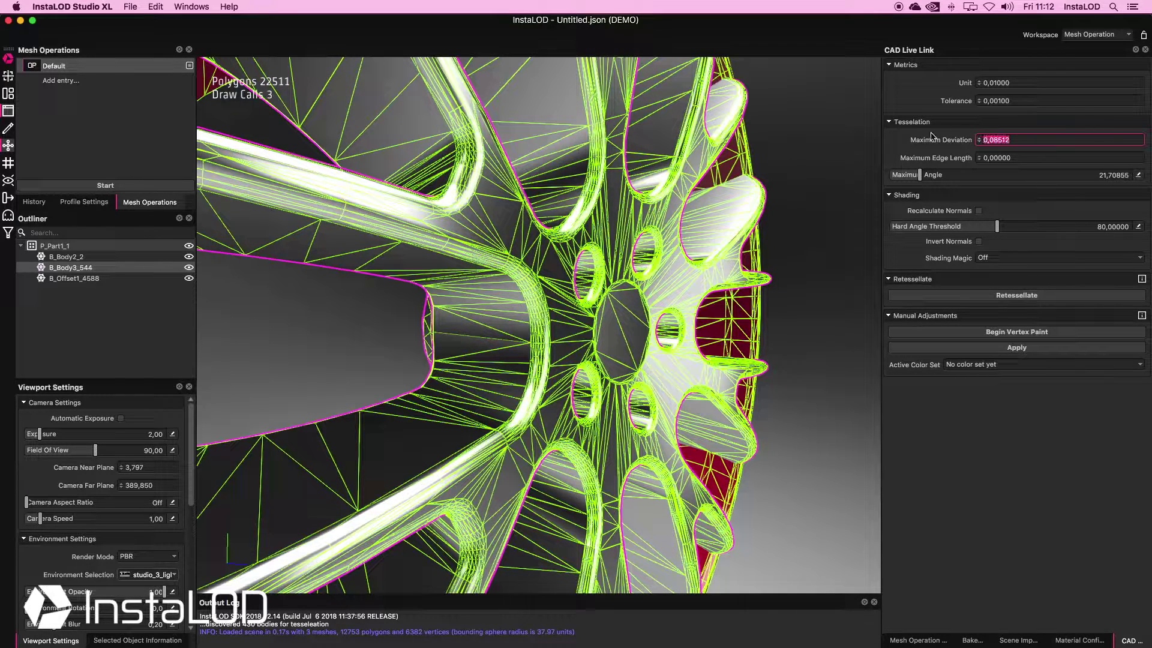
pyautogui.write('0,01')
pyautogui.press('Return')
pyautogui.click(575, 289)
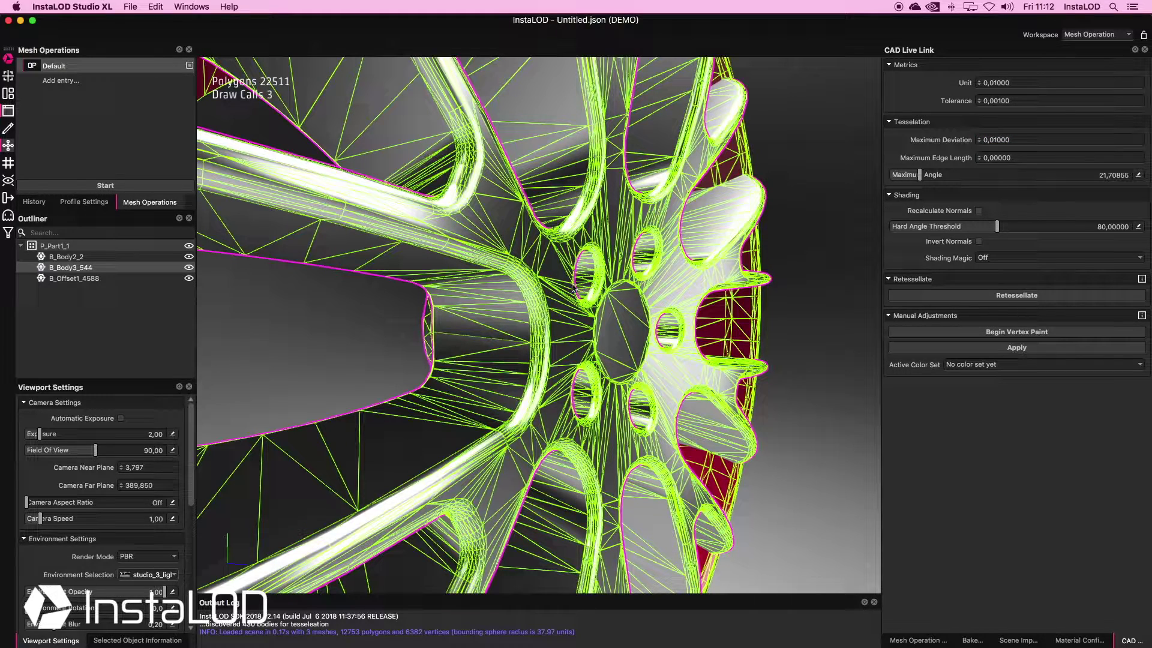
pyautogui.click(960, 300)
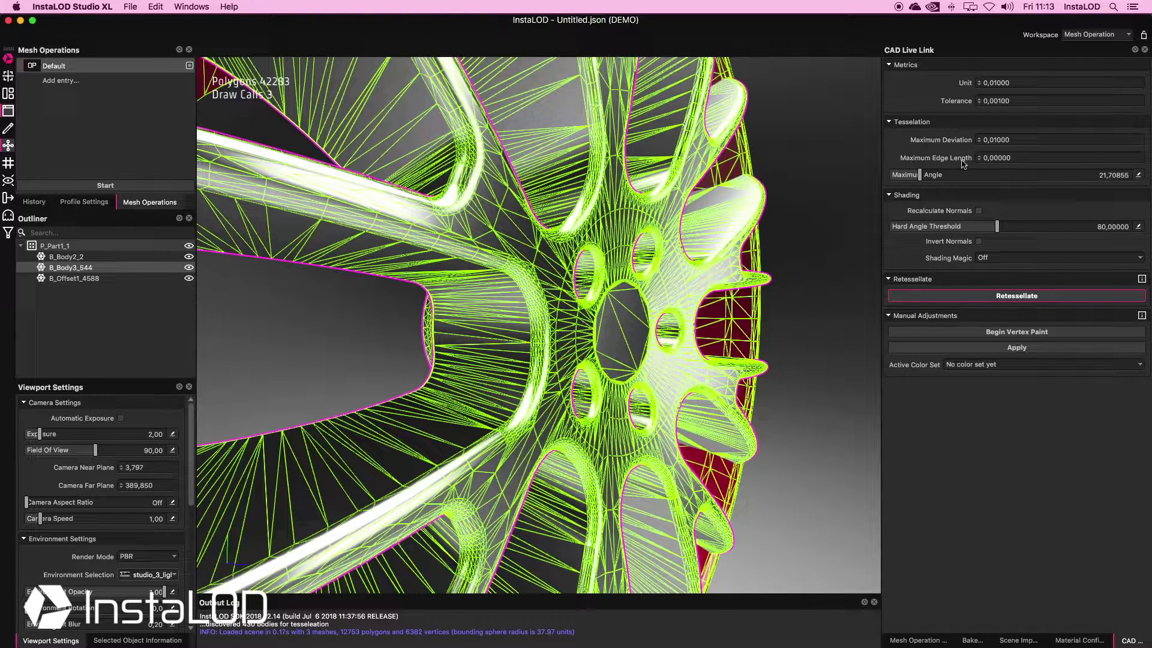
# Retessellate again with a Maximum Edge Length of 1, reaching 57,145 polygons.
pyautogui.click(990, 158)
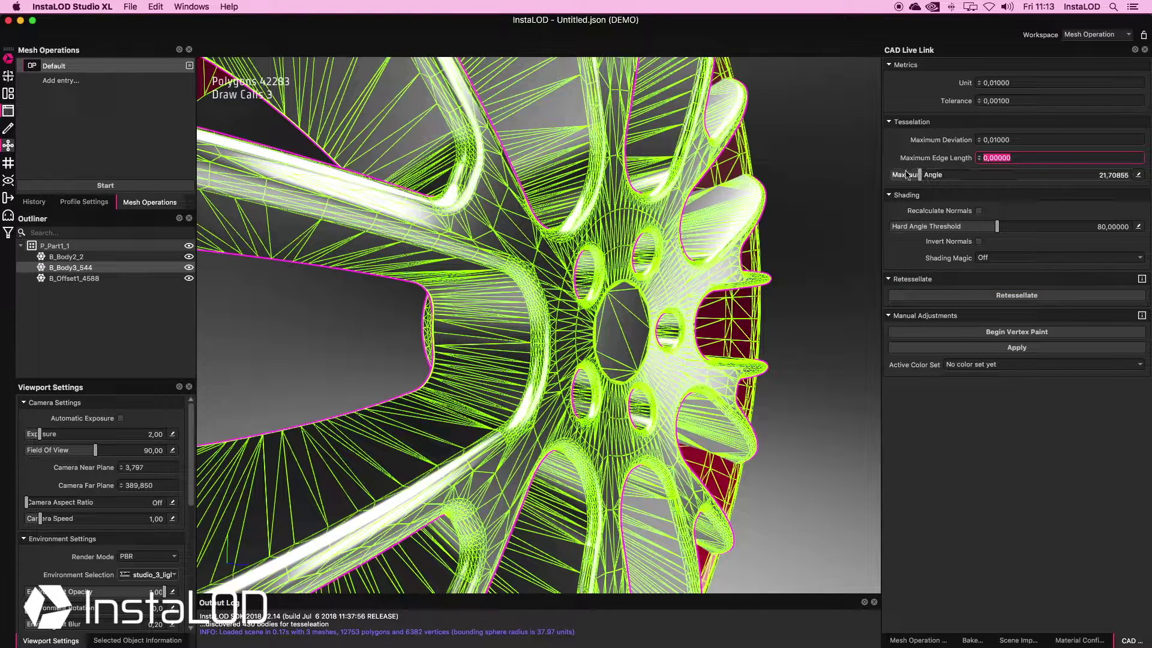
pyautogui.write('1')
pyautogui.press('Return')
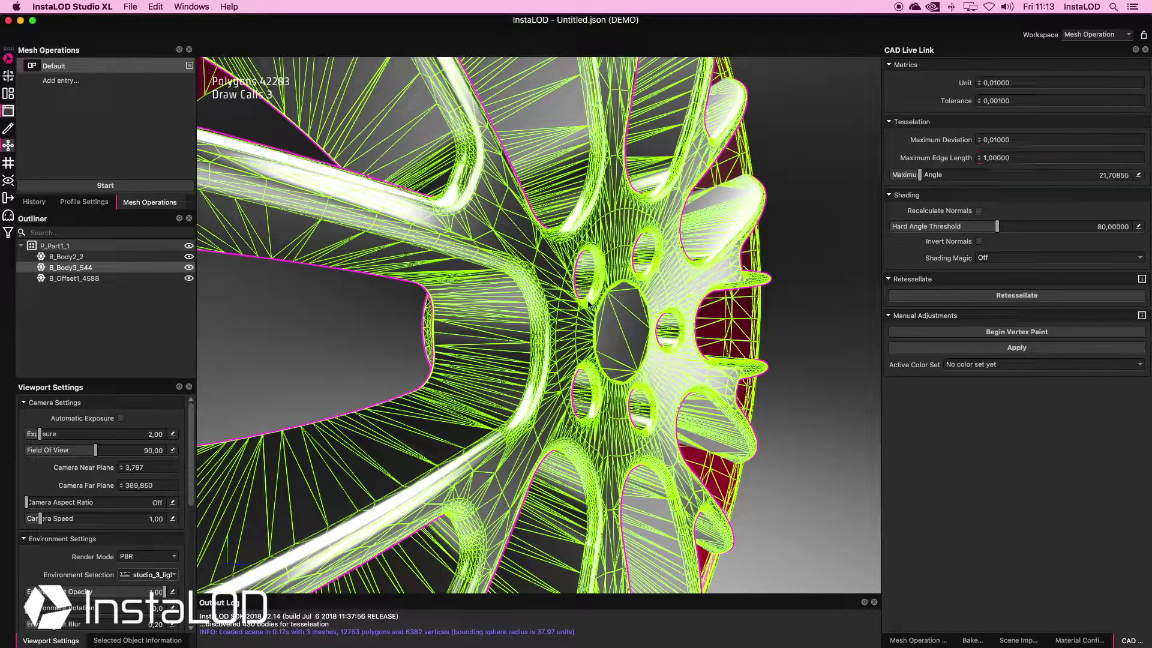
pyautogui.click(962, 300)
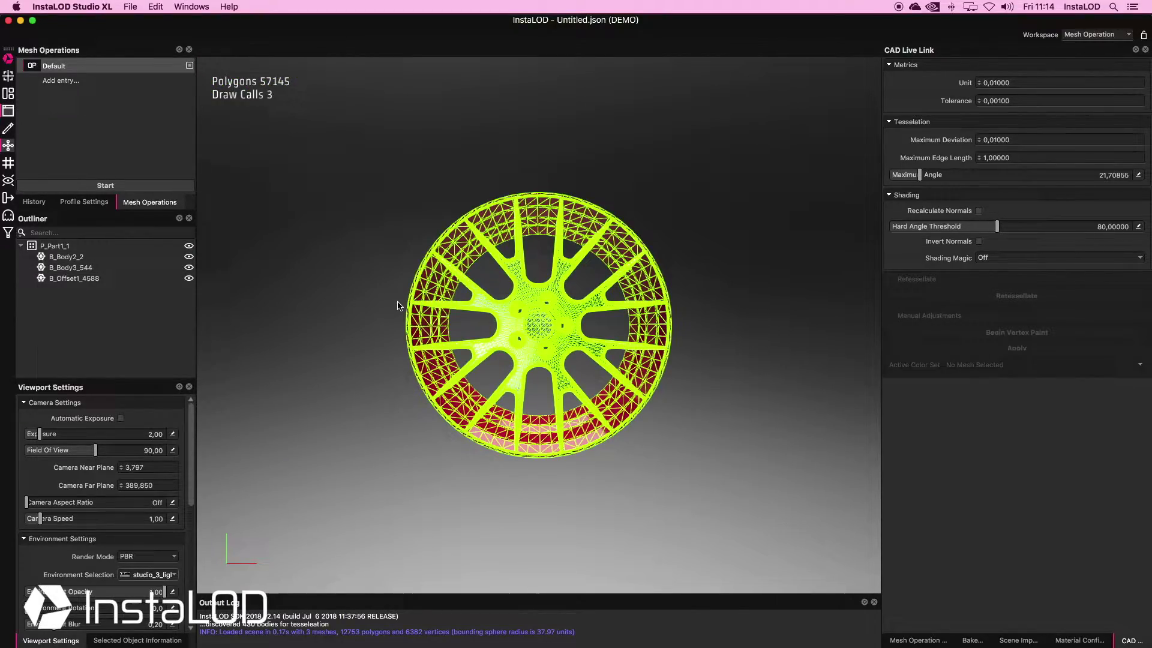
# Orbit the camera to a tilted close-up where the wheel fills the view.
pyautogui.keyDown('alt'); pyautogui.moveTo(386, 304); pyautogui.dragTo(48, 149); pyautogui.keyUp('alt')
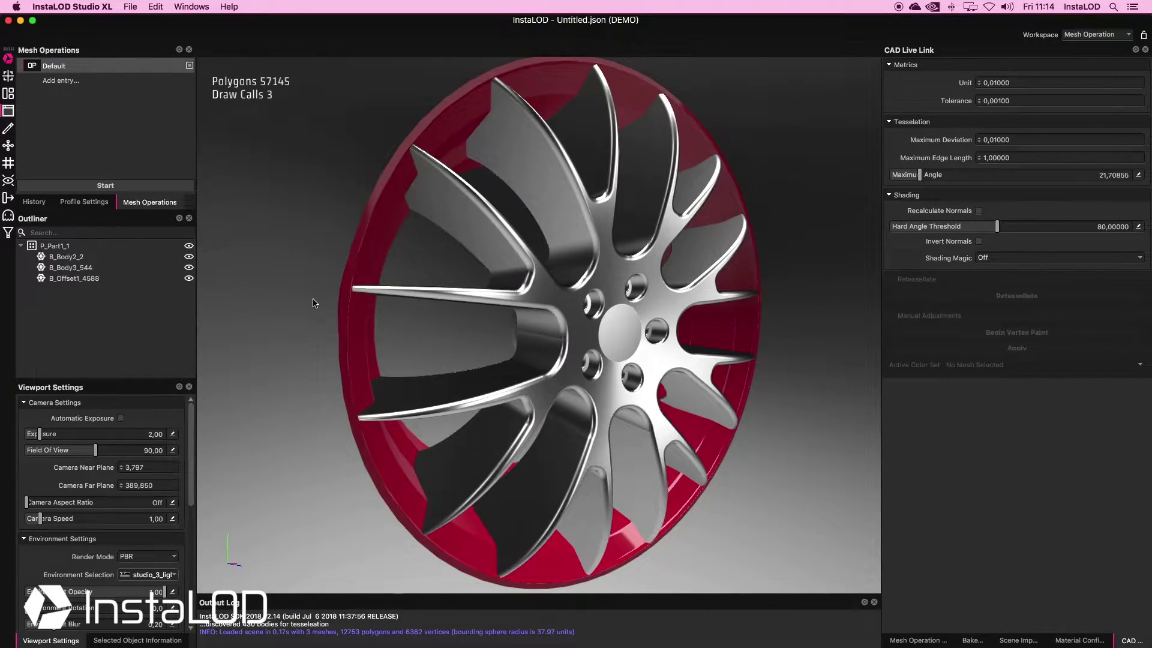
pyautogui.keyDown('alt'); pyautogui.moveTo(315, 303); pyautogui.dragTo(437, 322); pyautogui.keyUp('alt')
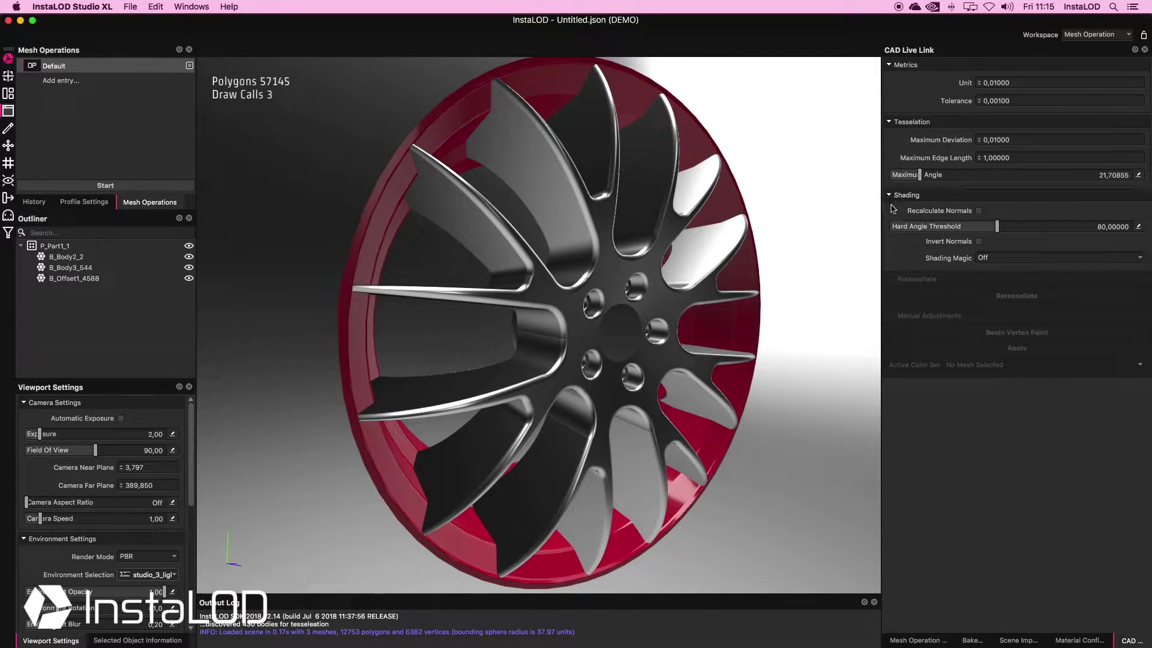
# Retessellate the selected wheel meshes with Recalculate Normals switched on.
pyautogui.click(978, 211)
pyautogui.click(611, 309)
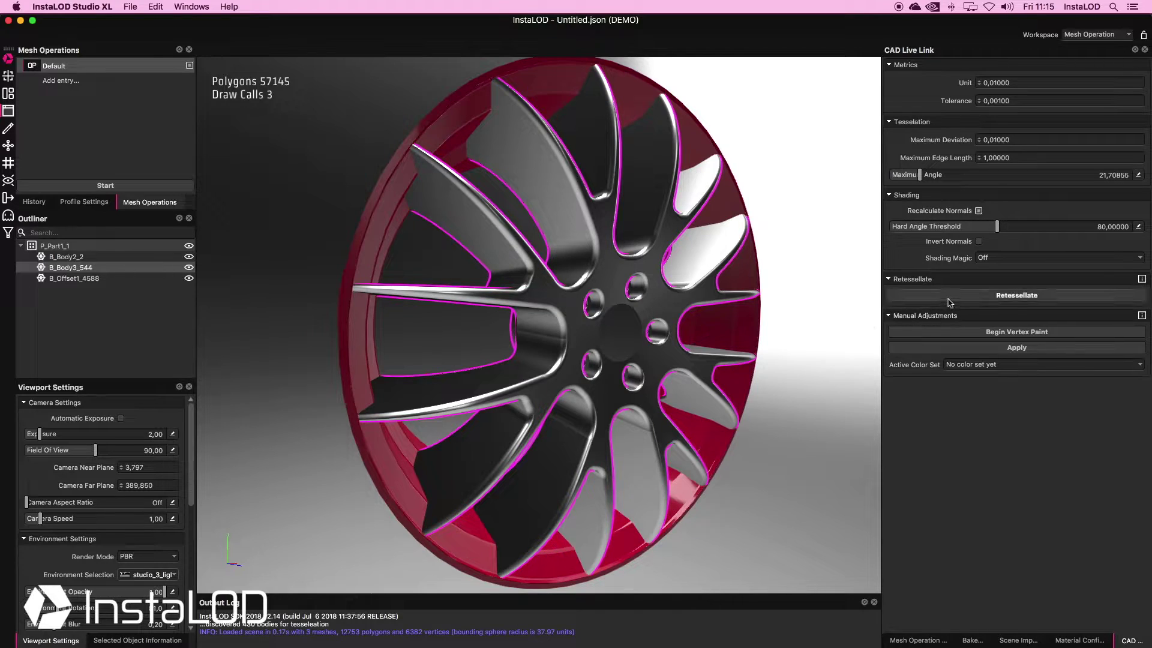
pyautogui.click(948, 297)
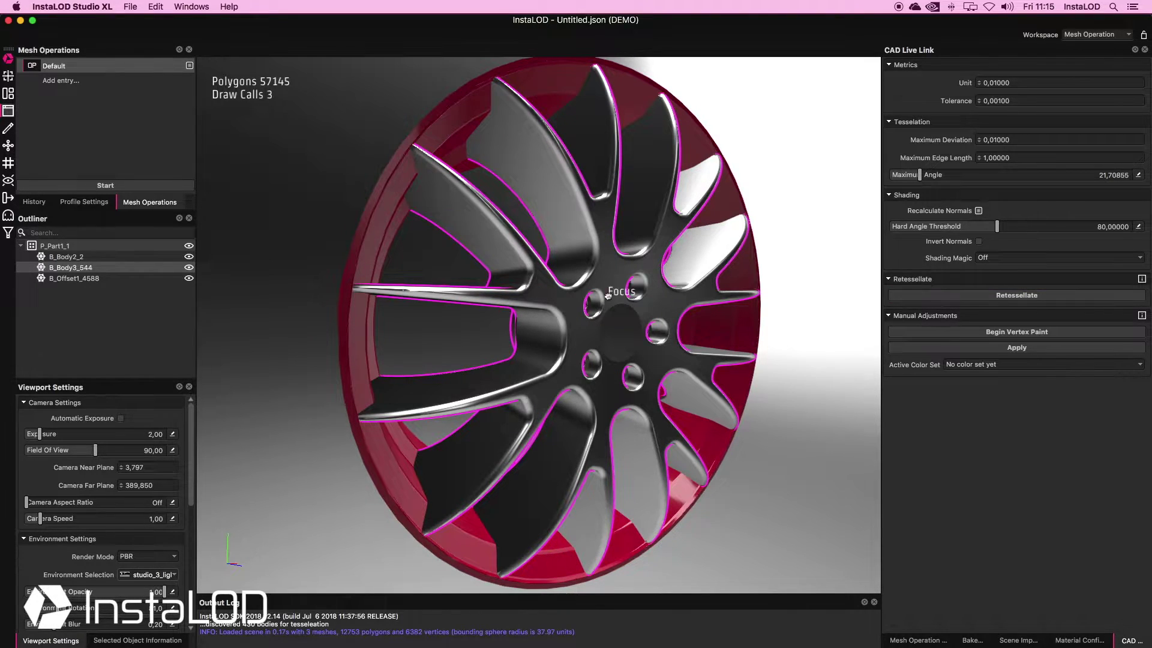
pyautogui.scroll(2, 563, 321)
pyautogui.keyDown('alt'); pyautogui.moveTo(564, 321); pyautogui.dragTo(504, 297); pyautogui.keyUp('alt')
pyautogui.scroll(3, 469, 281)
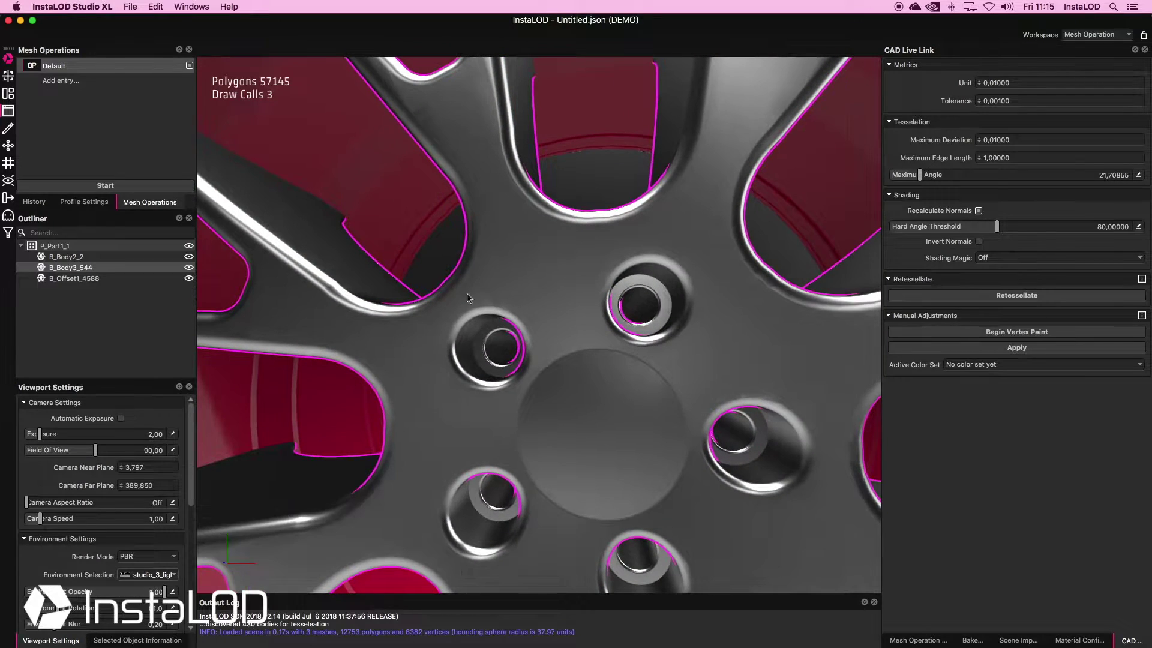
pyautogui.scroll(2, 469, 281)
pyautogui.scroll(2, 469, 282)
pyautogui.press('Escape')
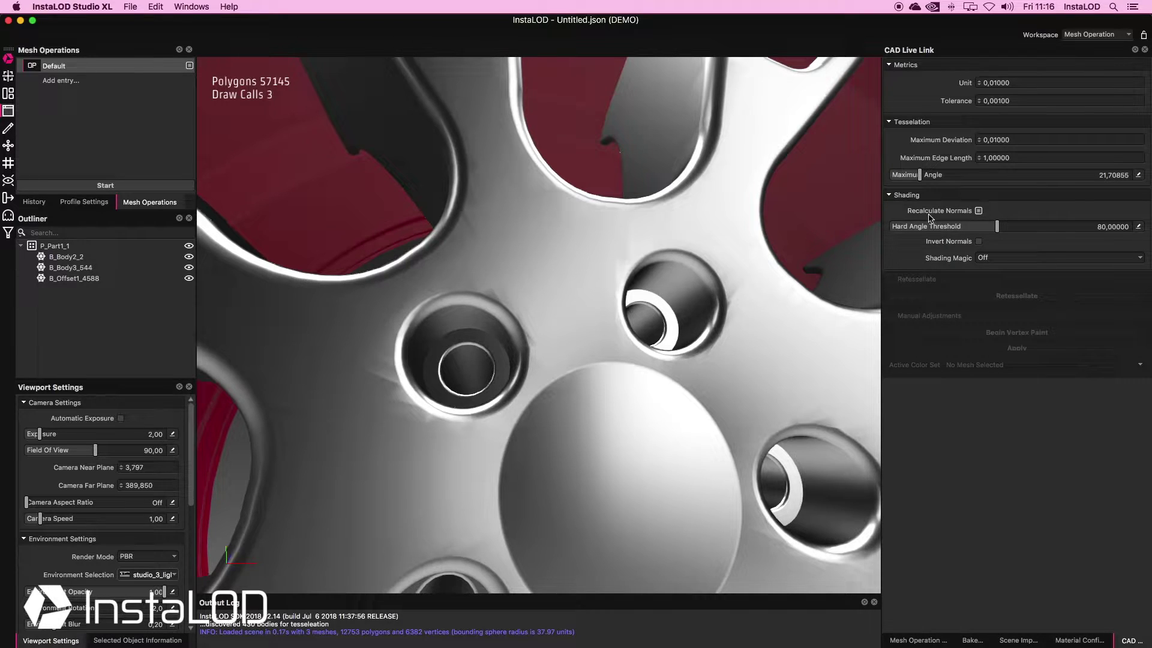
# Retessellate the spokes again with Recalculate Normals switched back off.
pyautogui.click(978, 211)
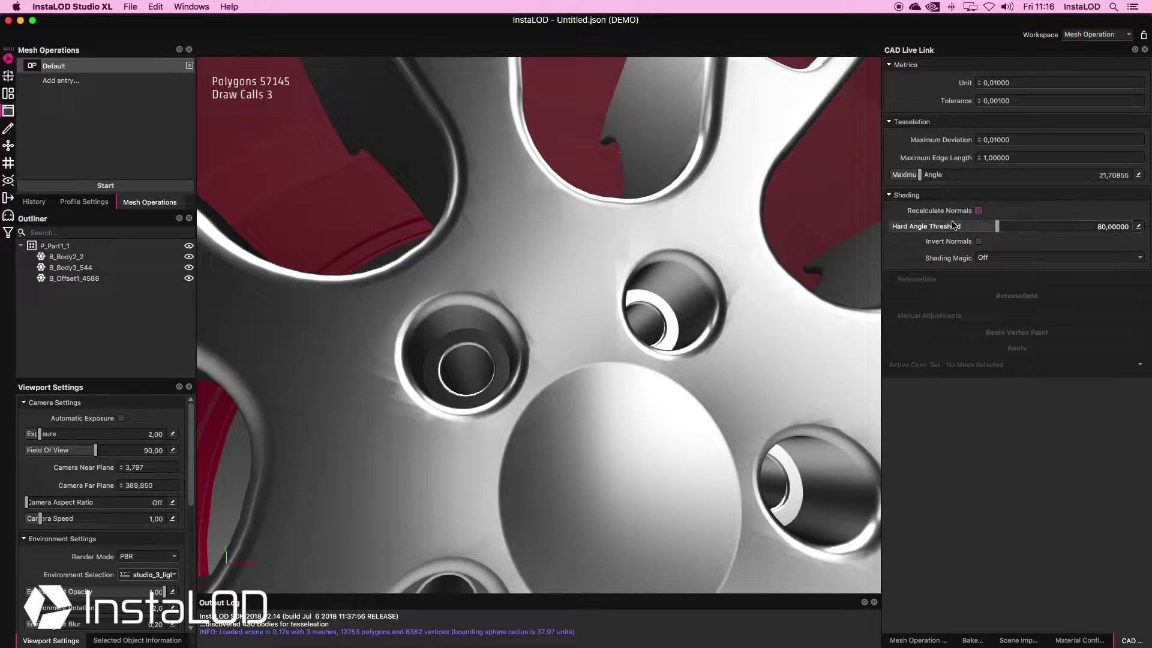
pyautogui.click(682, 354)
pyautogui.click(986, 297)
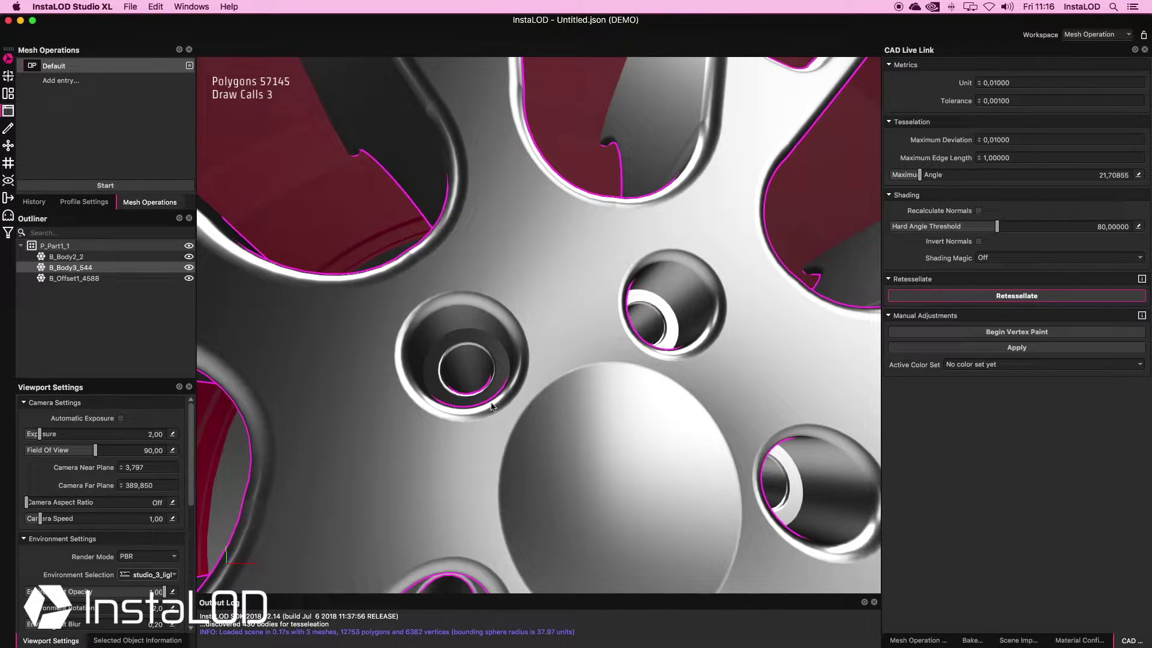
pyautogui.moveTo(511, 352)
pyautogui.mouseDown()
pyautogui.moveTo(494, 378)
pyautogui.moveTo(378, 431)
pyautogui.mouseUp()
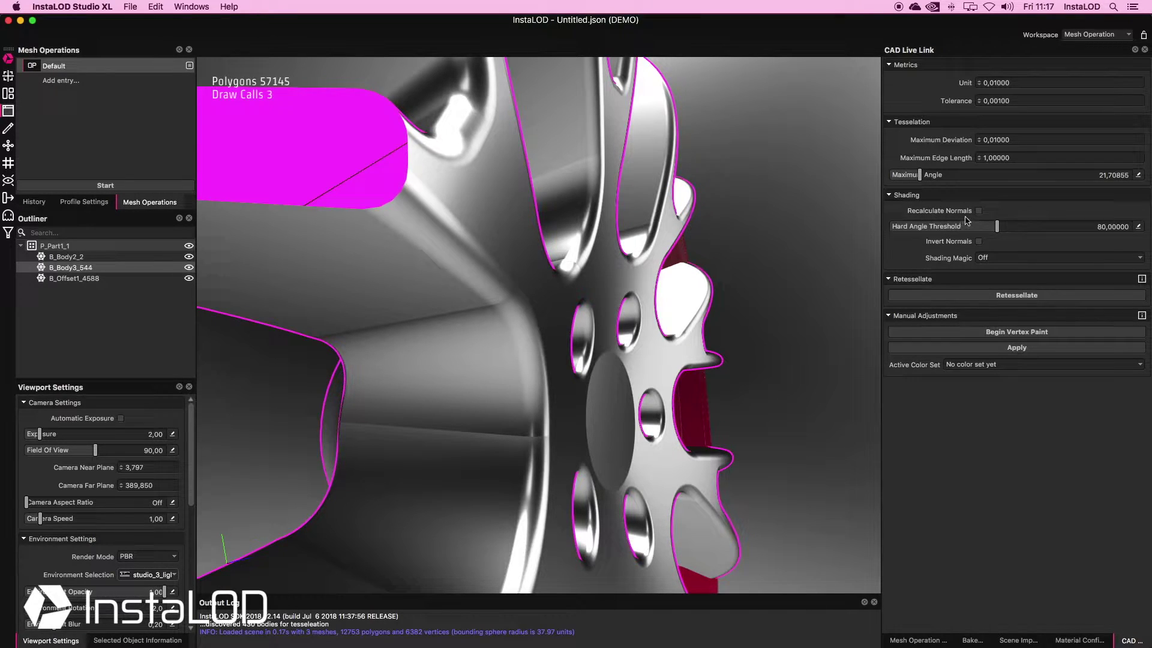
# Retessellate the spokes with Shading Magic set to Normal and frame the wheel in view.
pyautogui.click(1013, 264)
pyautogui.click(1011, 294)
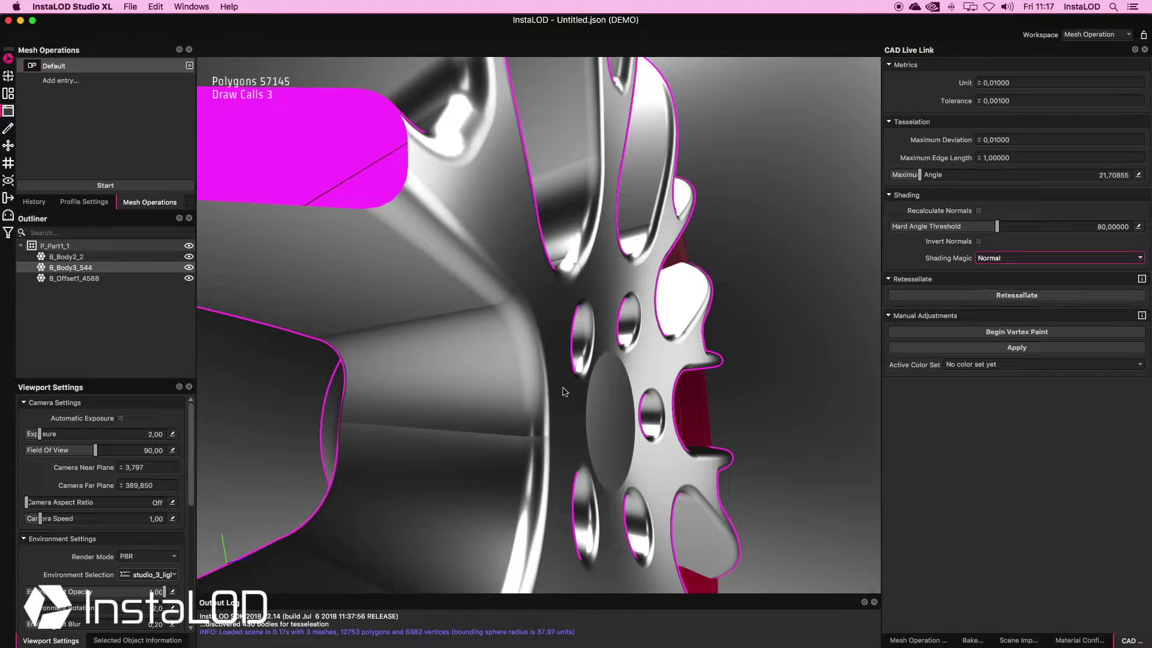
pyautogui.click(973, 298)
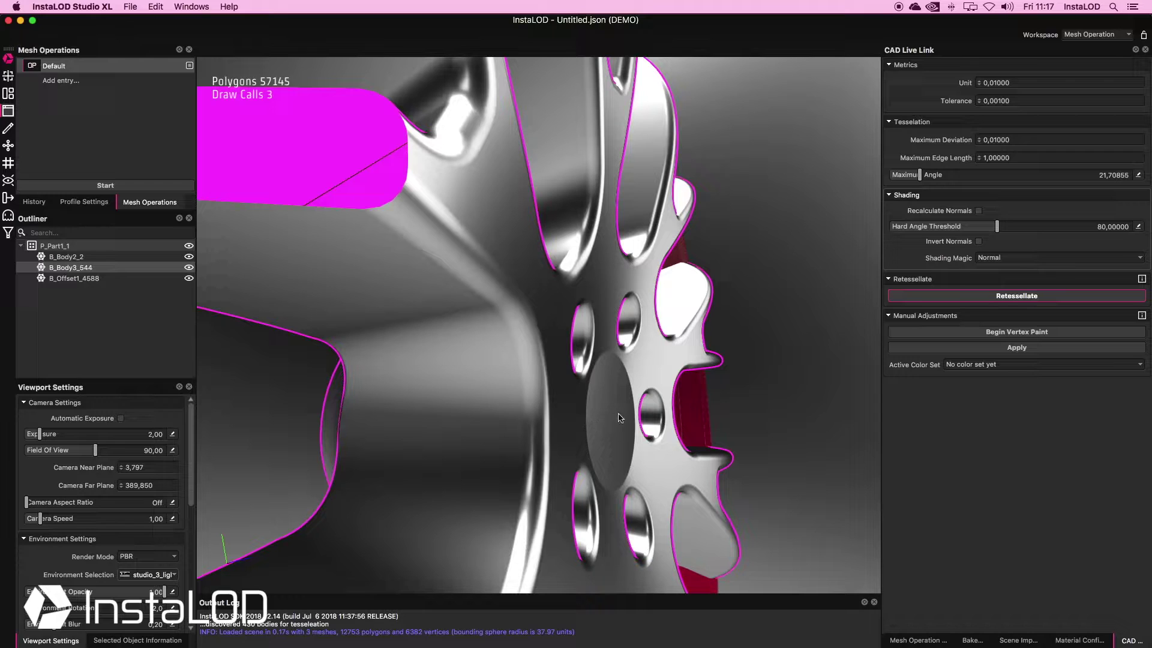
pyautogui.moveTo(642, 407); pyautogui.dragTo(580, 367)
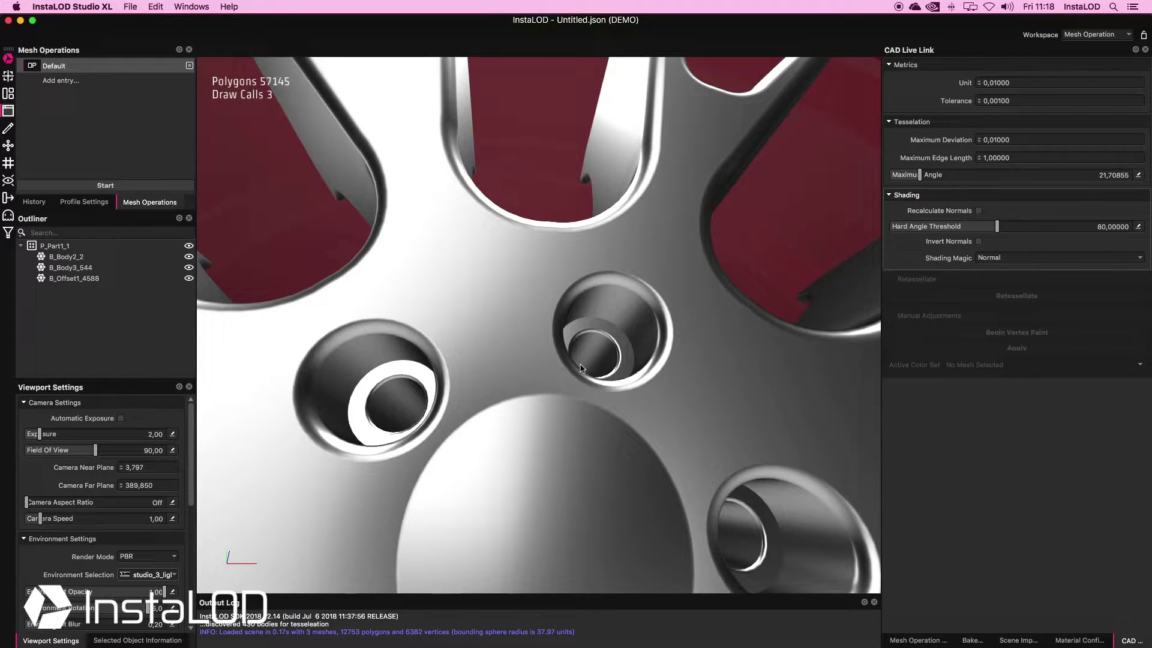
pyautogui.press('f')
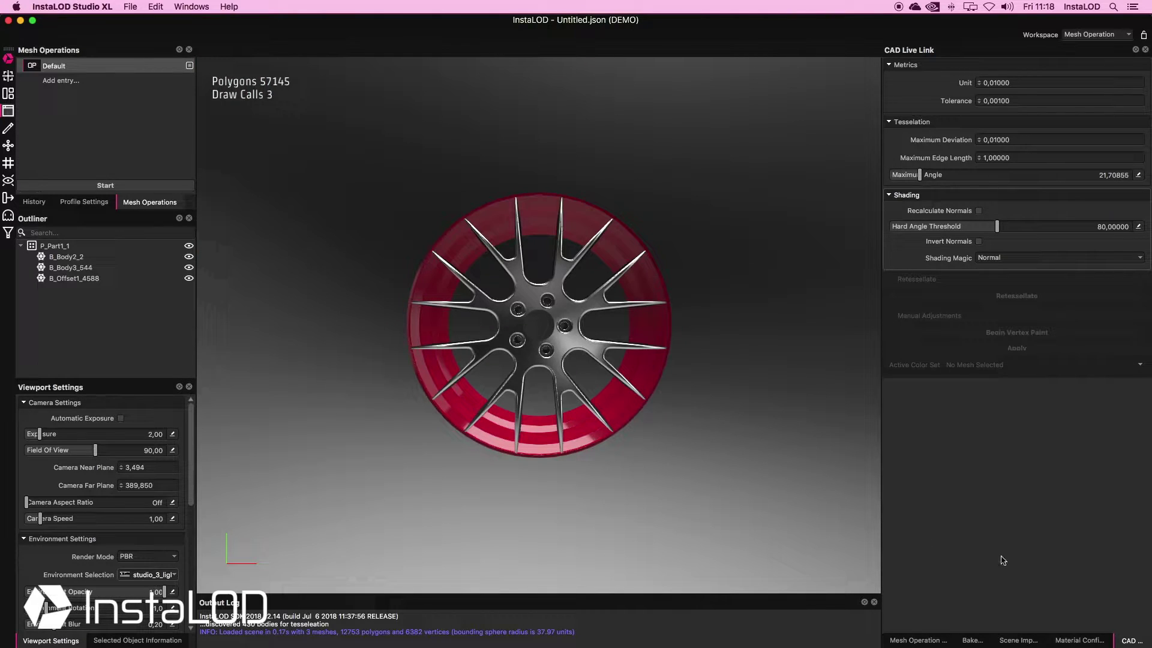
# Give the spokes a gold base colour in Material Configuration.
pyautogui.click(1075, 639)
pyautogui.click(474, 317)
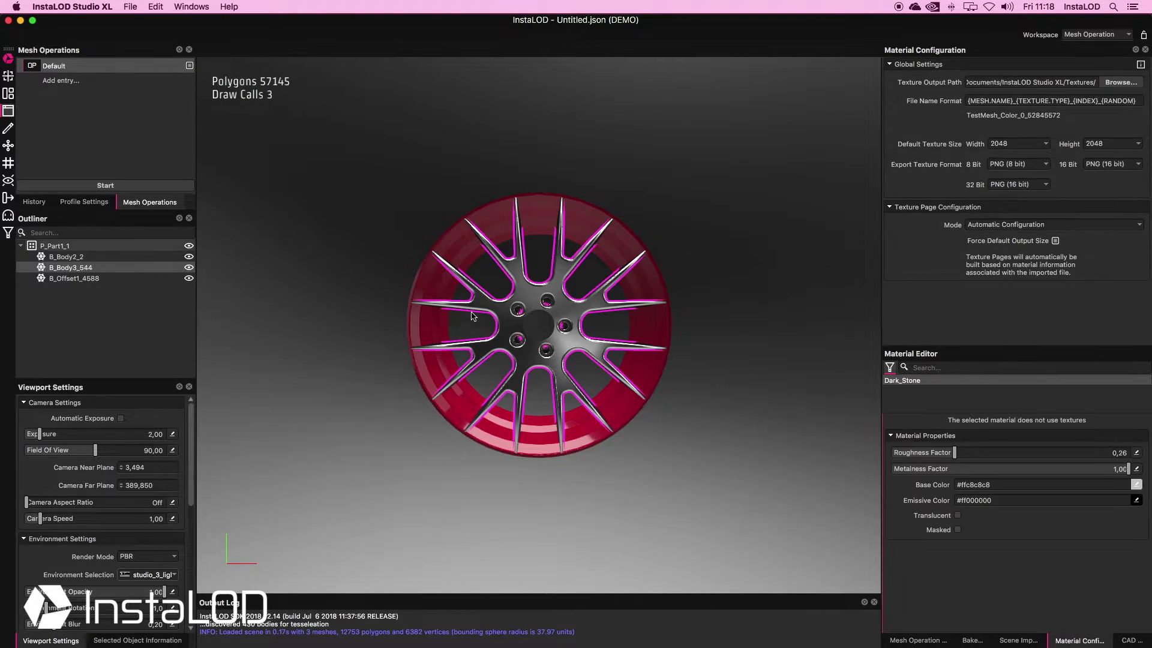
pyautogui.click(1136, 484)
pyautogui.moveTo(354, 397); pyautogui.dragTo(367, 392)
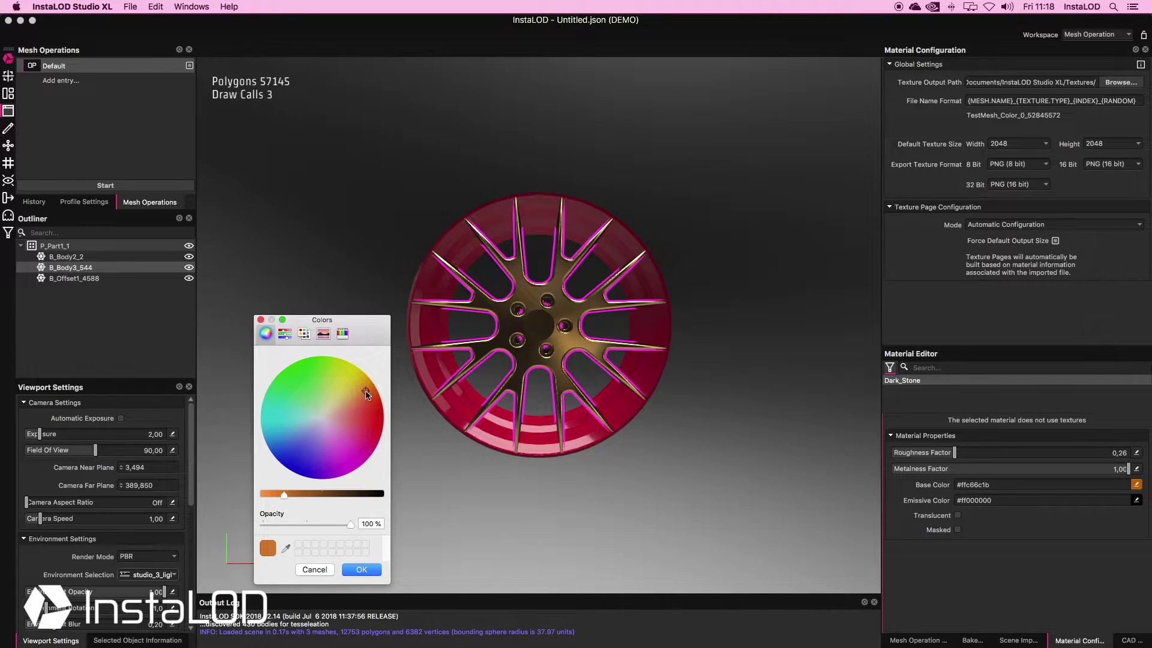
pyautogui.click(361, 569)
pyautogui.moveTo(522, 528); pyautogui.dragTo(454, 373)
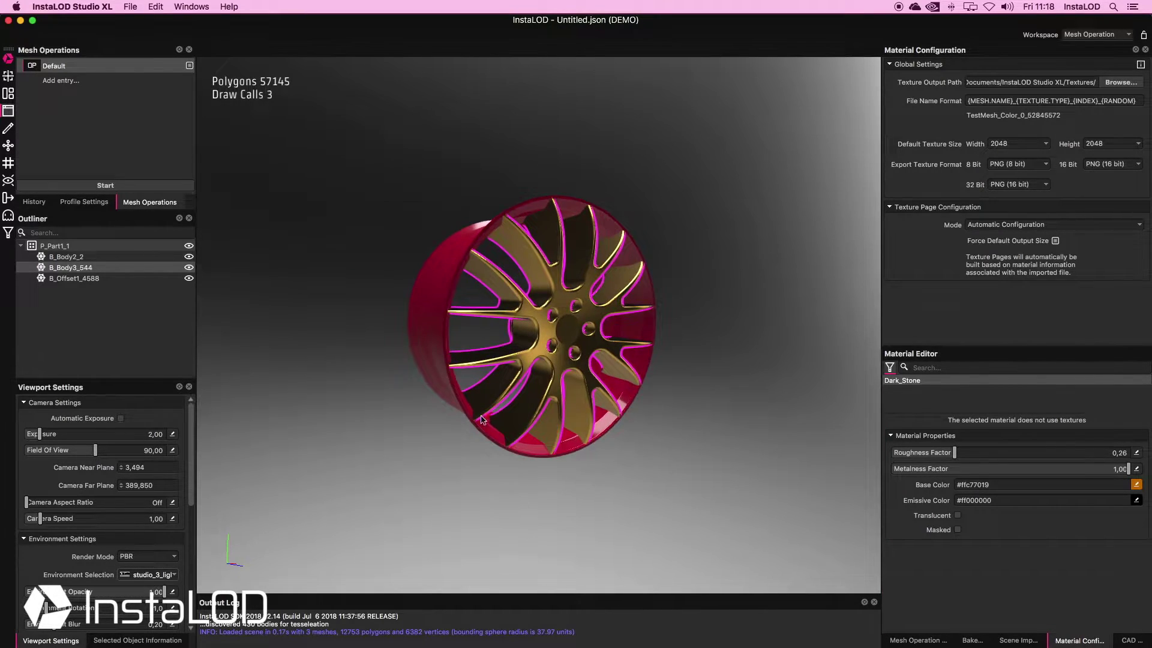
# Set the outer rim's base colour to black.
pyautogui.click(431, 343)
pyautogui.click(1136, 484)
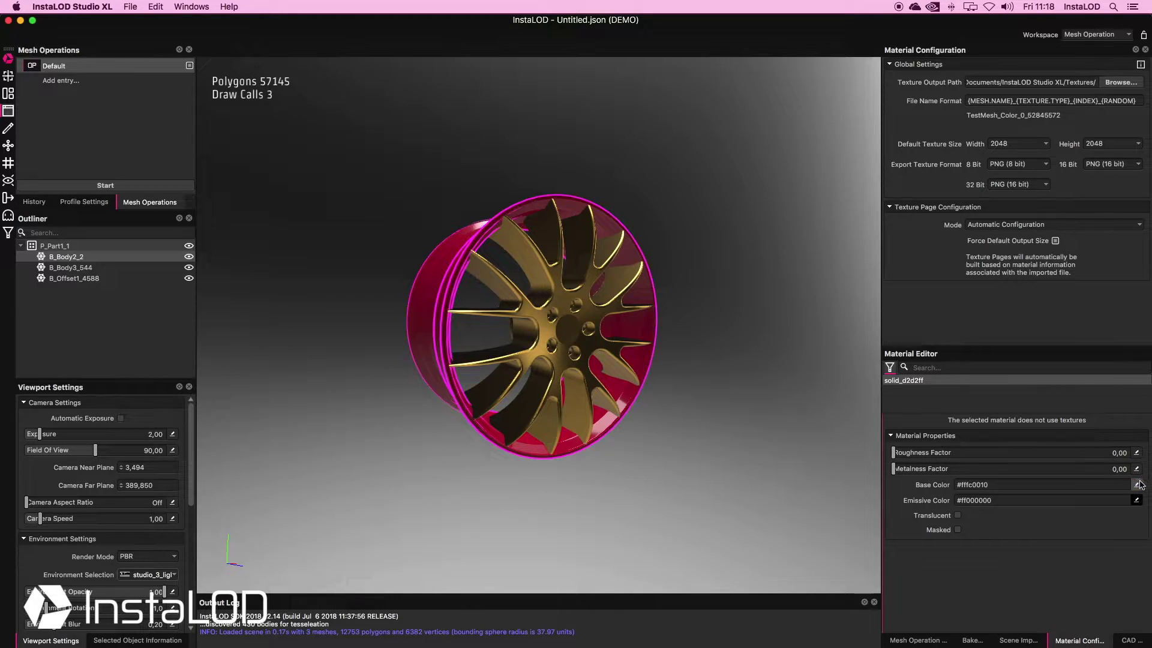
pyautogui.click(363, 492)
pyautogui.click(362, 570)
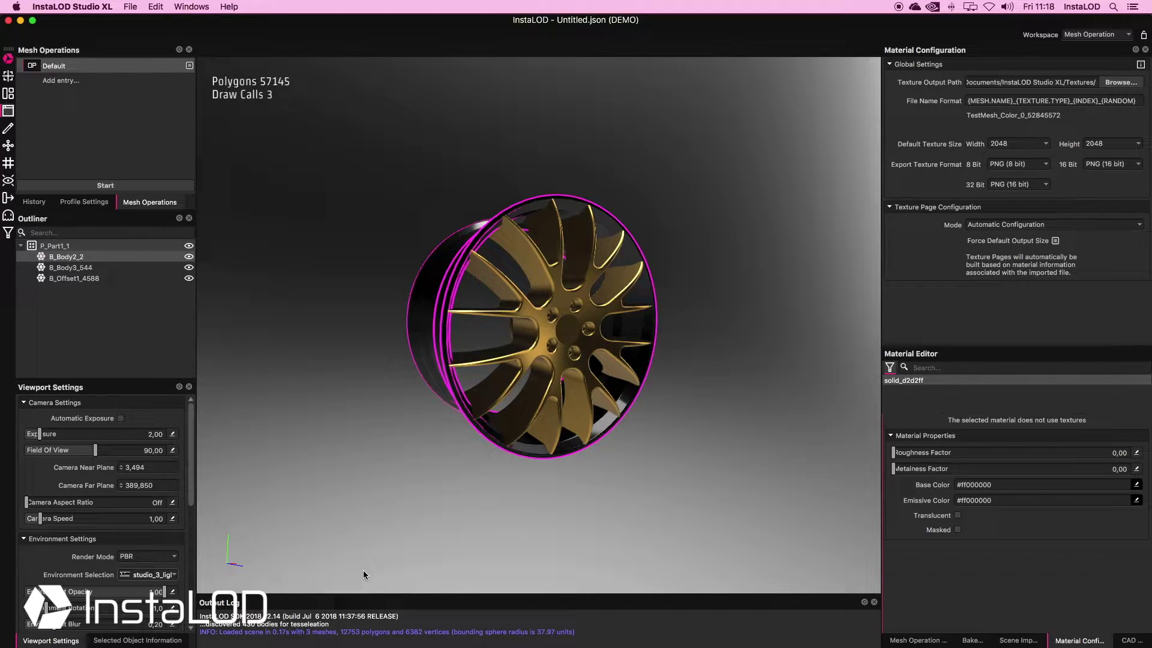
pyautogui.click(363, 570)
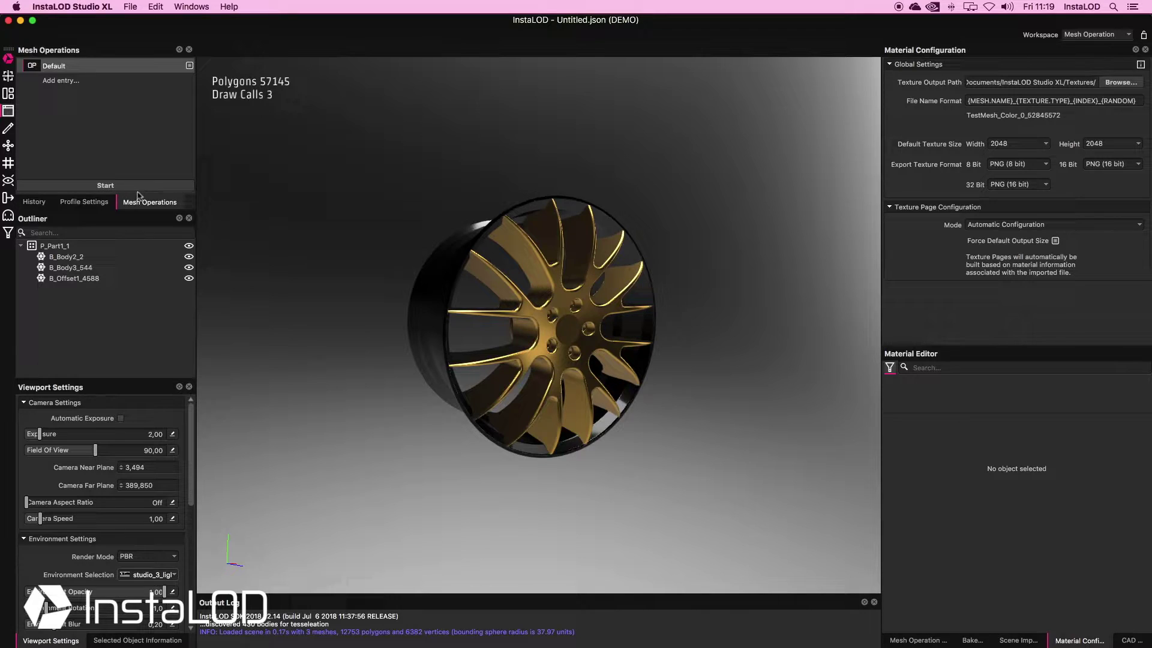
# UV-unwrap all three wheel meshes with the Hard Surface Axial strategy, proceeding past the CAD warning.
pyautogui.click(8, 145)
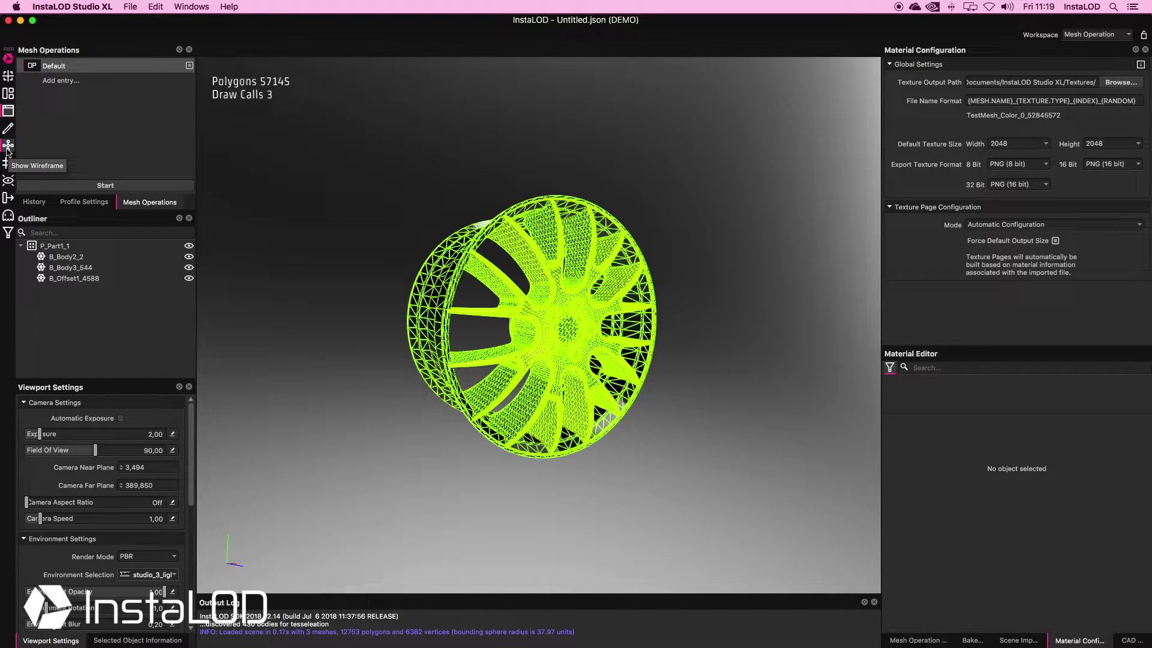
pyautogui.click(8, 148)
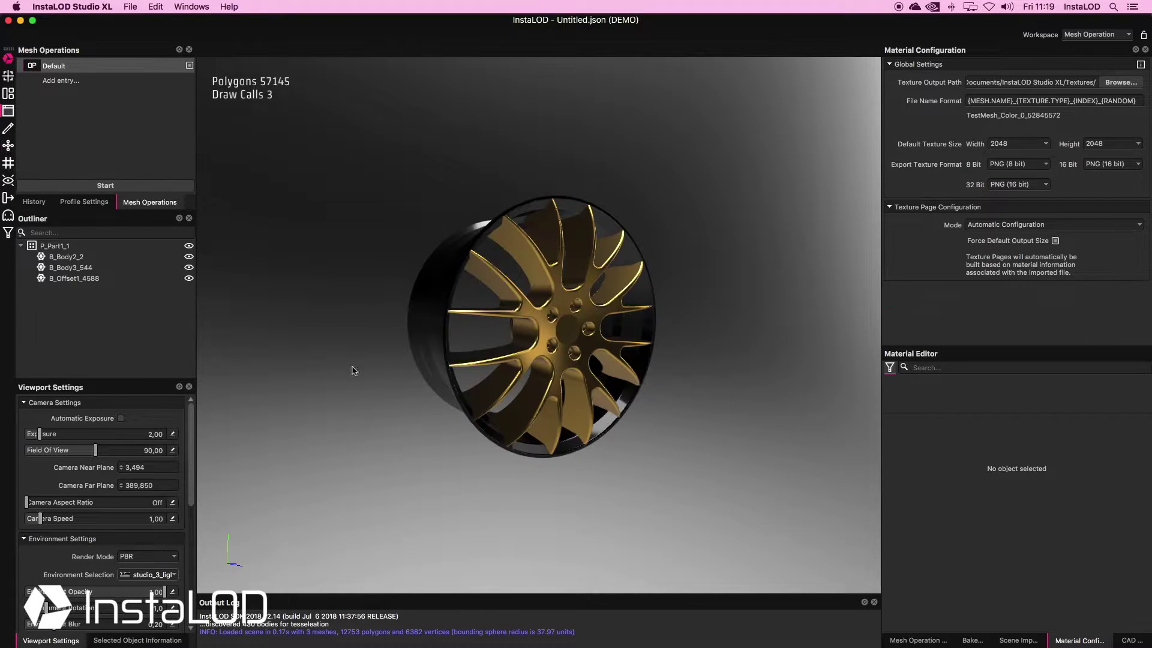
pyautogui.click(911, 640)
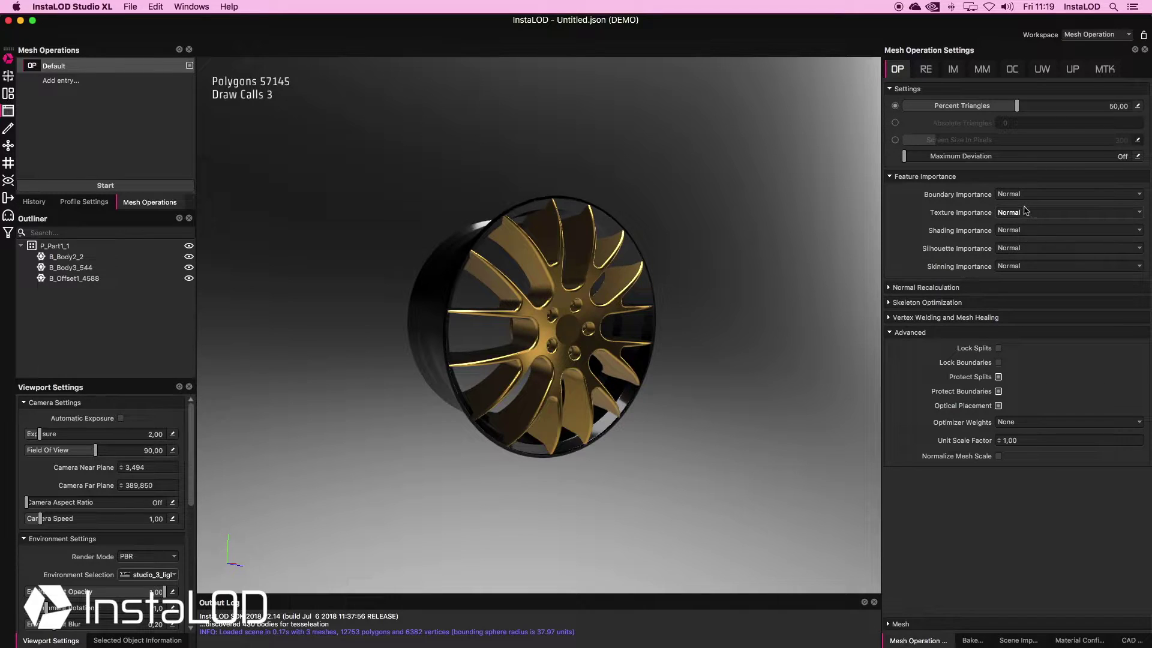
pyautogui.click(1043, 72)
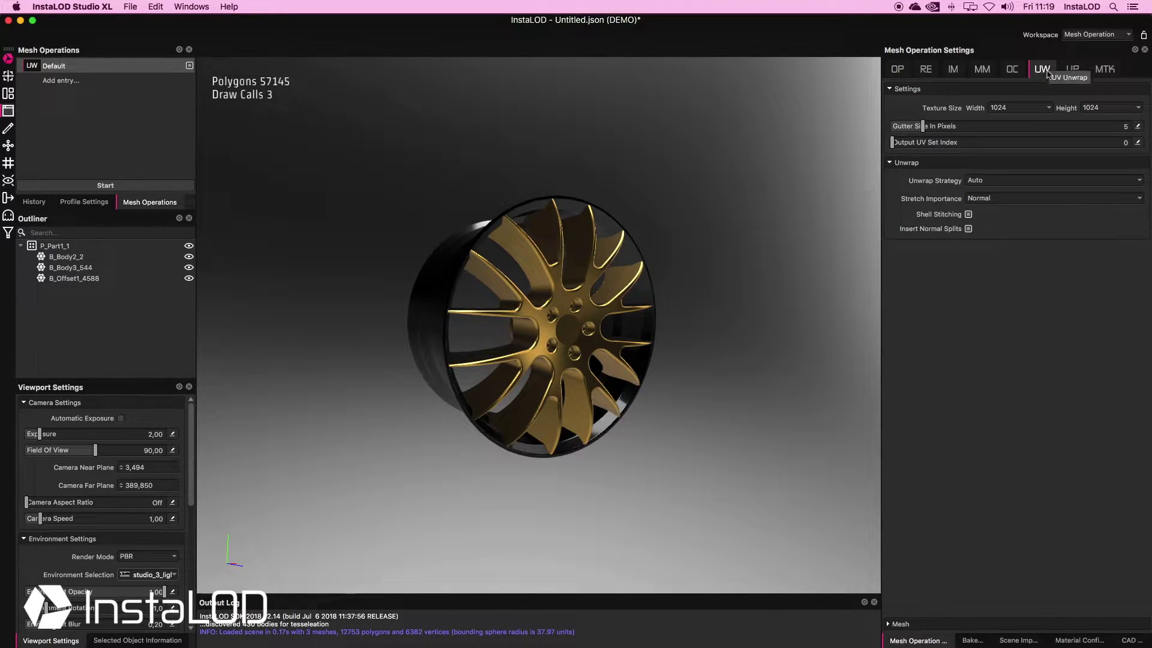
pyautogui.click(1006, 181)
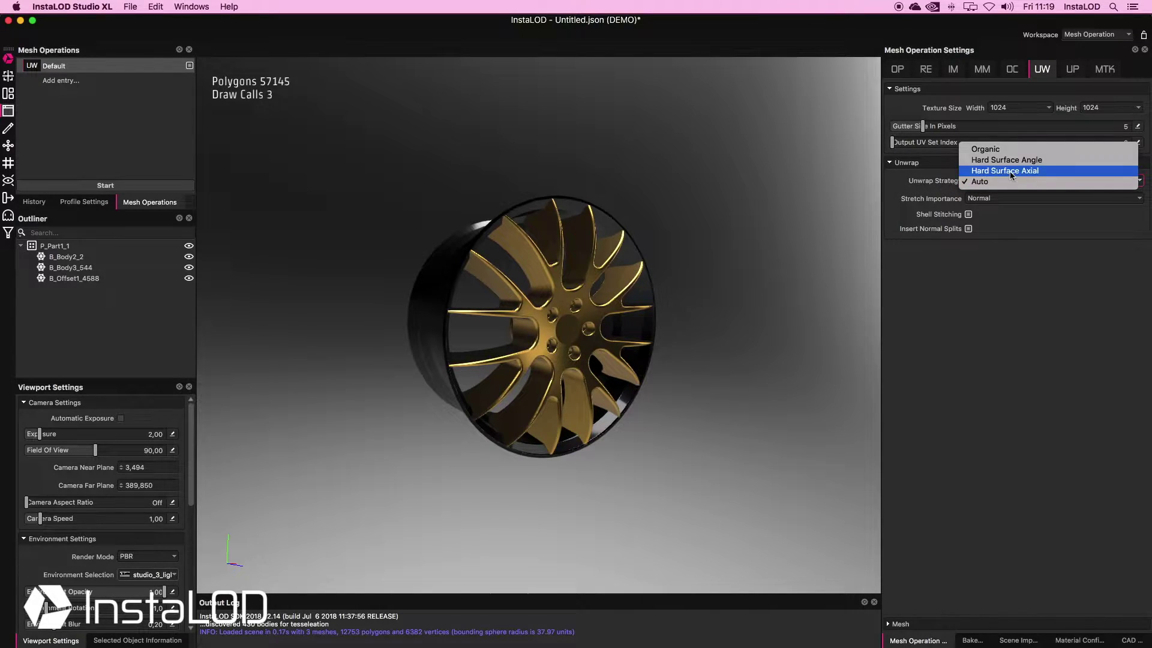
pyautogui.click(1011, 172)
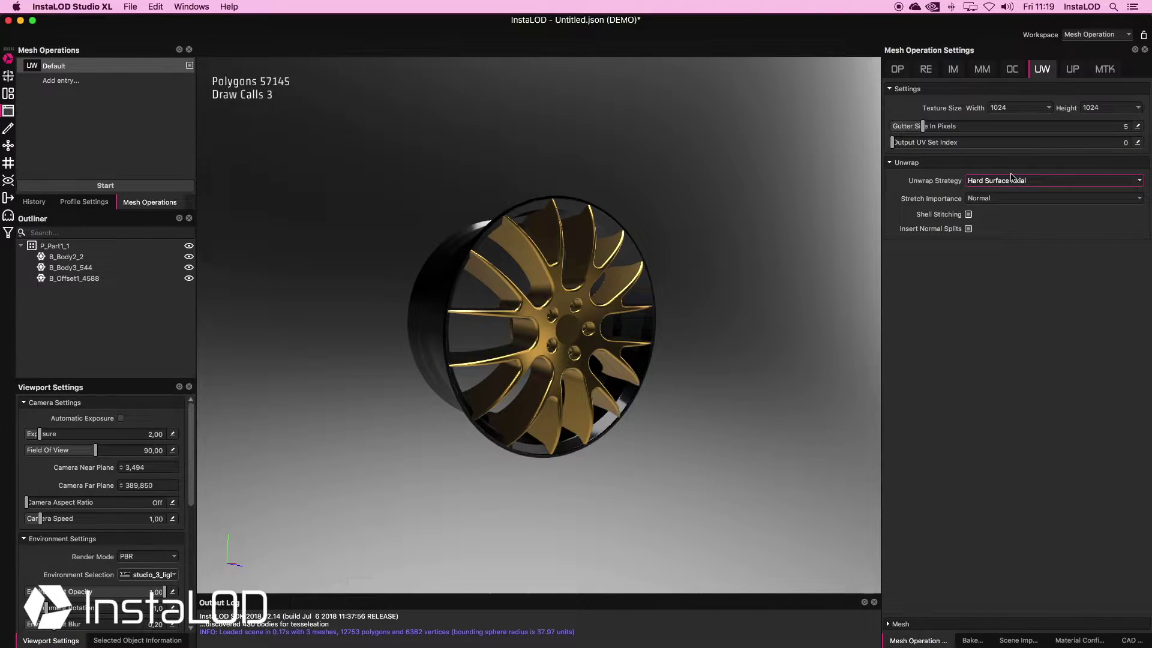
pyautogui.click(113, 187)
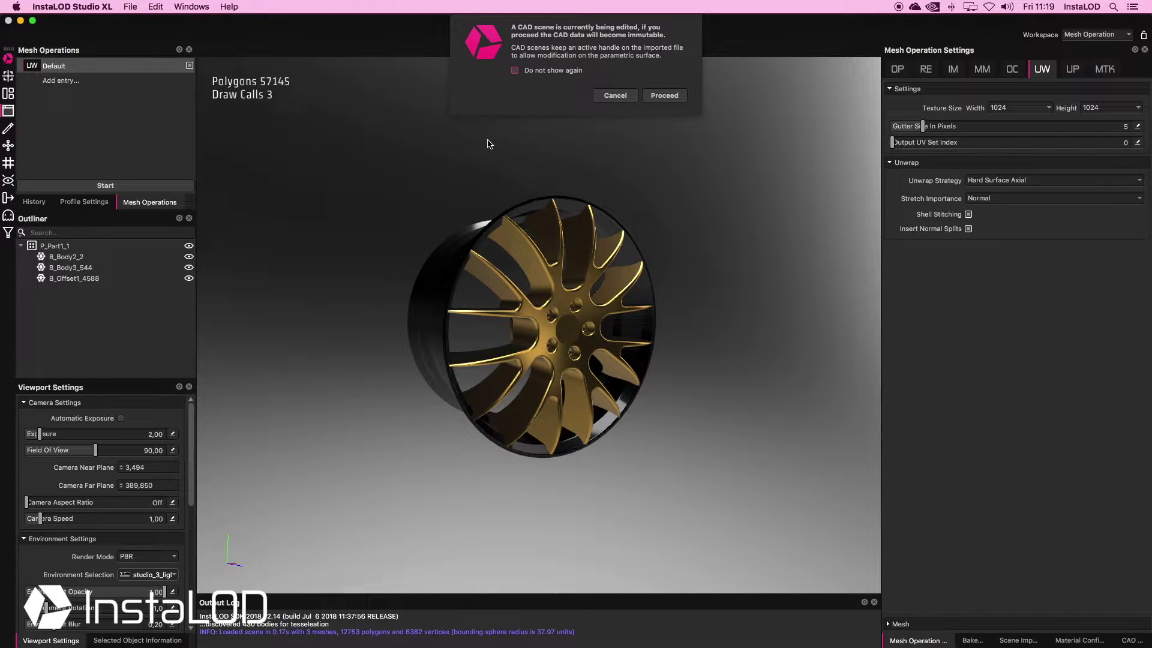
pyautogui.click(671, 99)
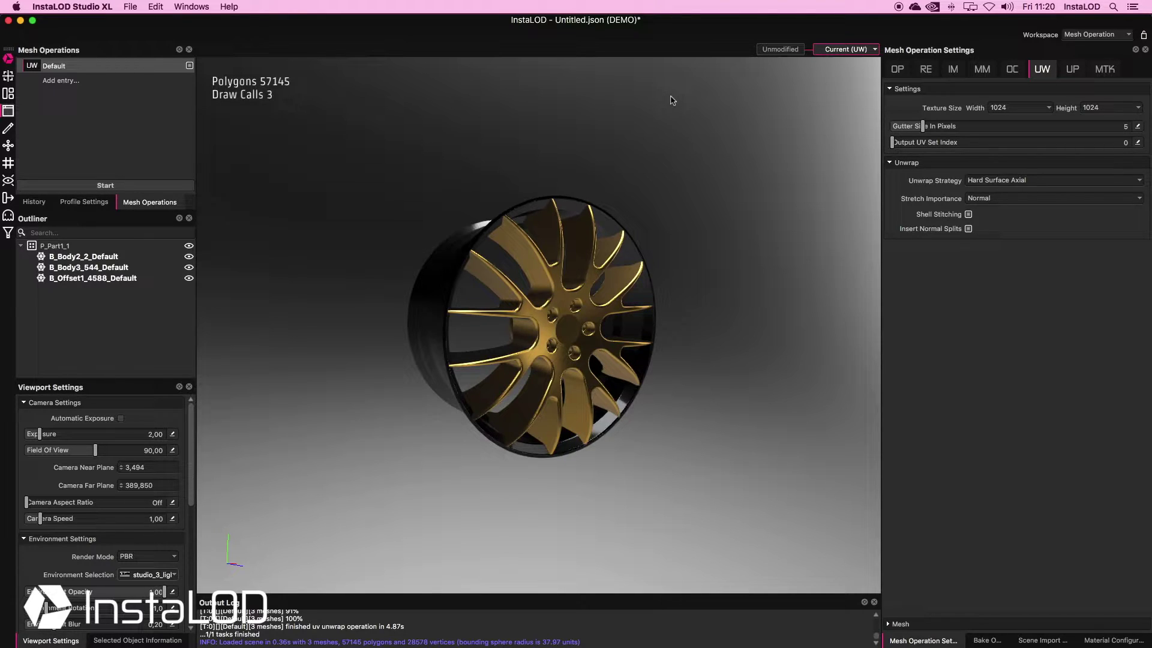
pyautogui.click(10, 94)
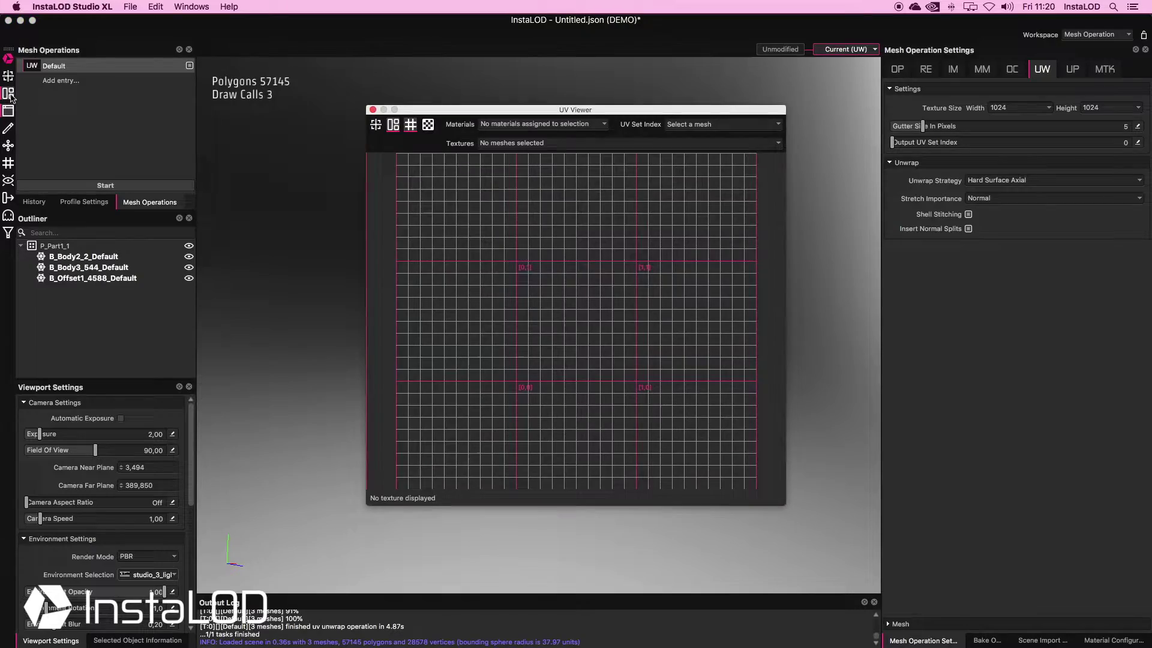
pyautogui.click(74, 248)
pyautogui.scroll(3, 532, 339)
pyautogui.scroll(3, 532, 339)
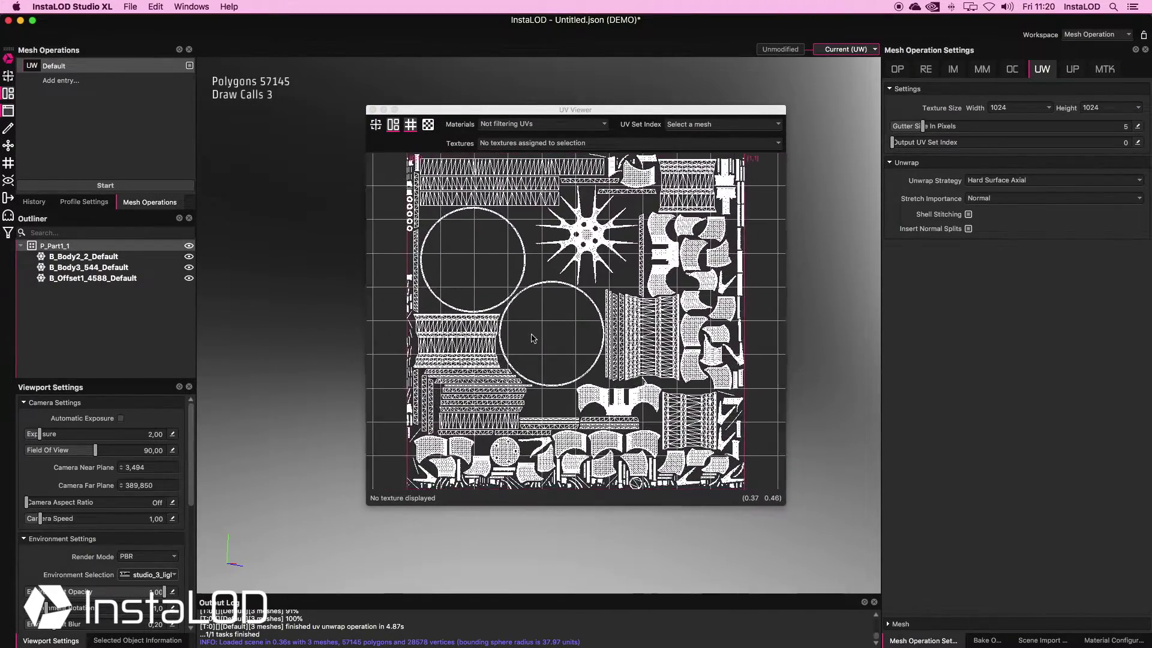
pyautogui.scroll(3, 532, 340)
pyautogui.scroll(-1, 532, 339)
pyautogui.scroll(-1, 532, 327)
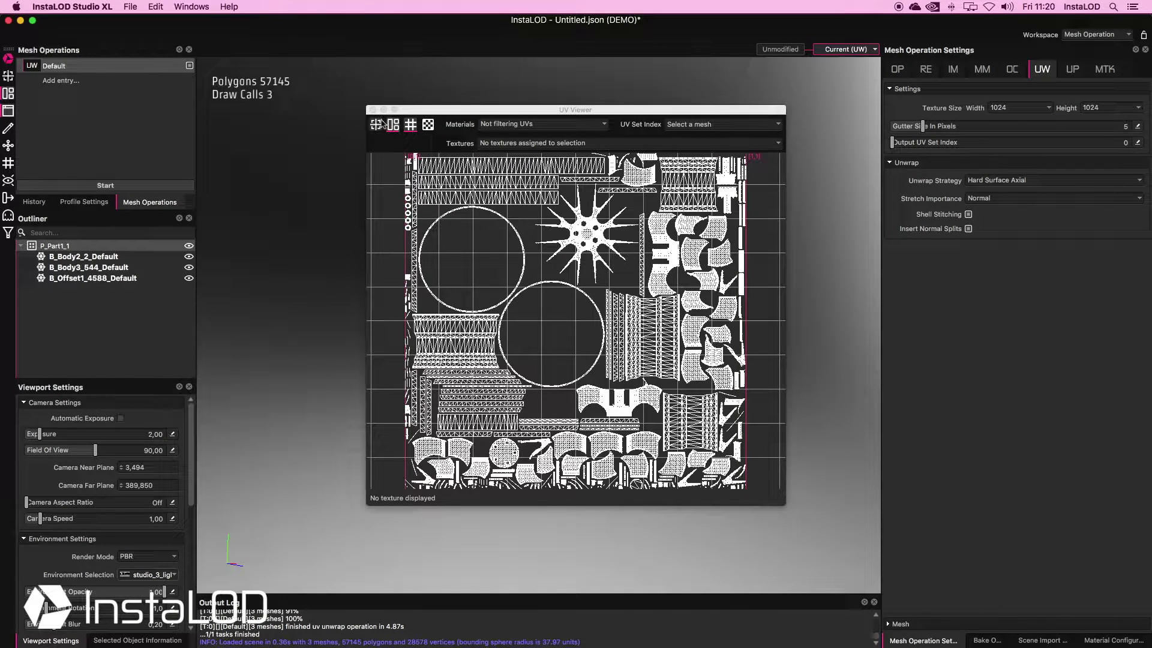
pyautogui.click(373, 110)
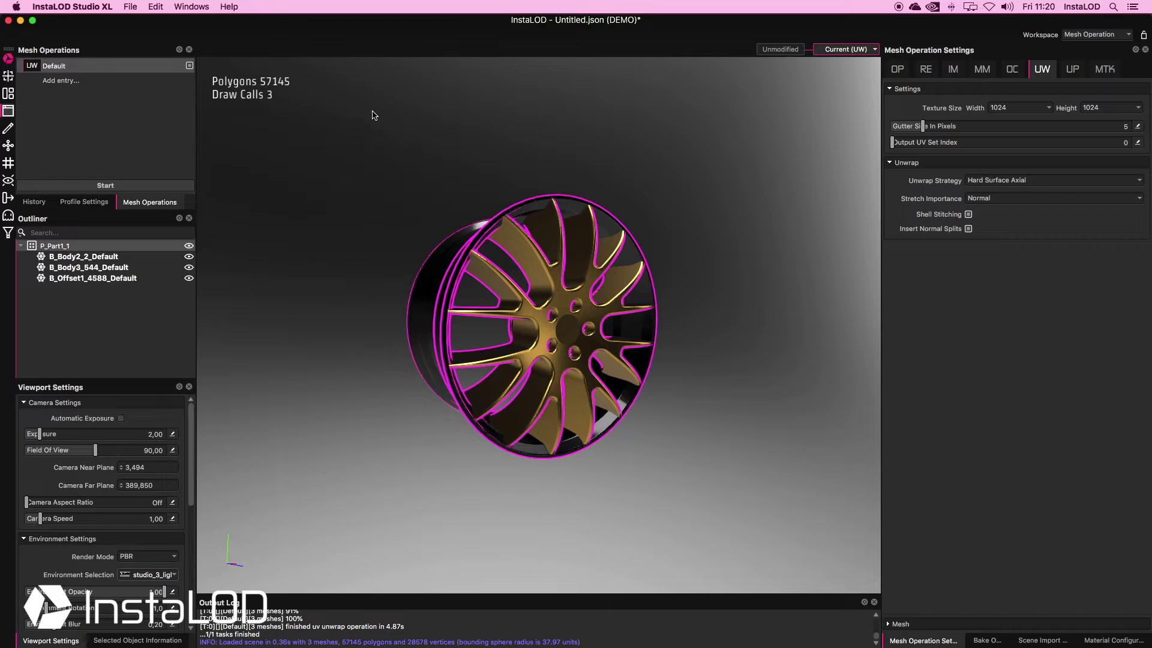
# Select the B_Body3 and B_Offset1 meshes and review all scene materials in Material Configuration.
pyautogui.click(373, 114)
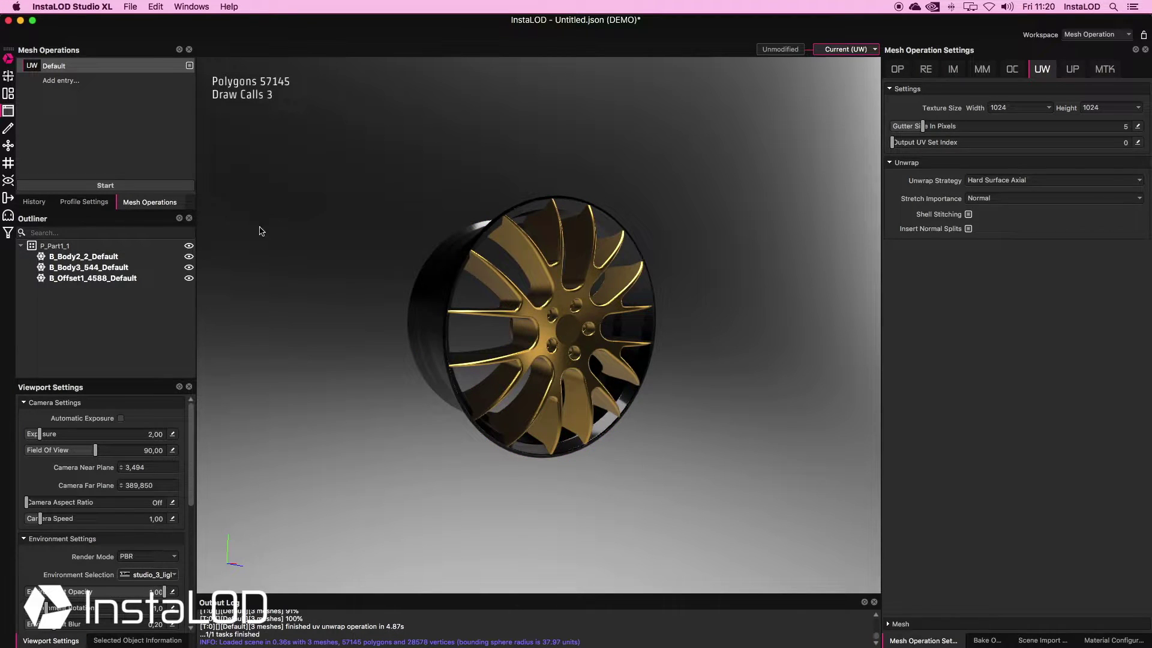
pyautogui.click(112, 259)
pyautogui.click(114, 280)
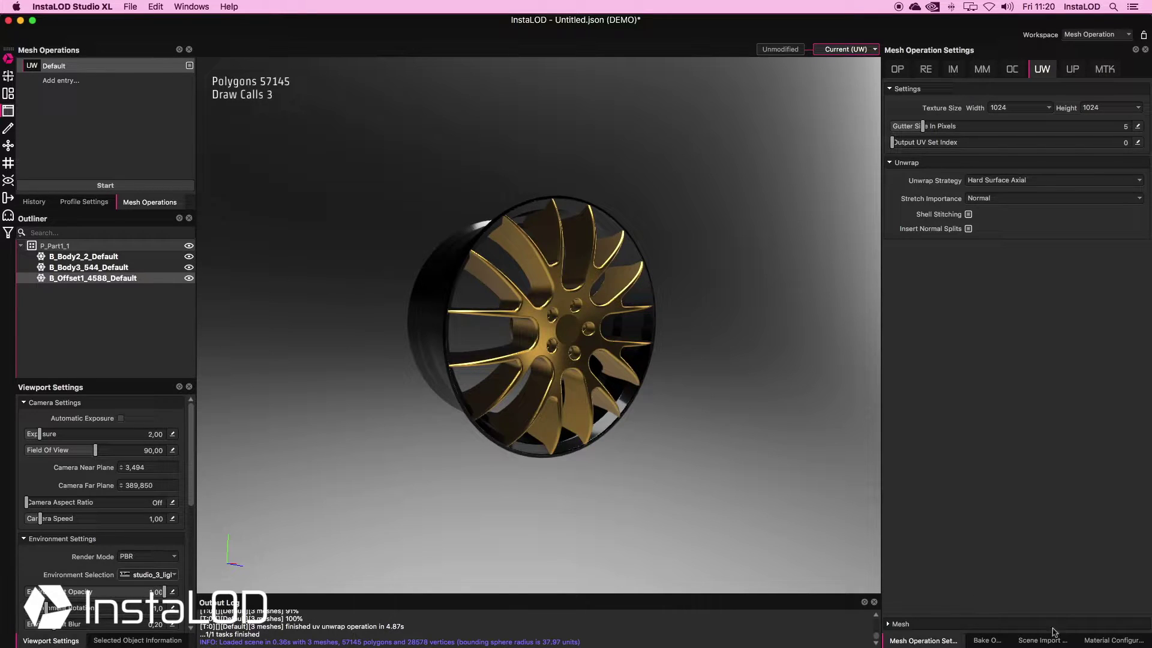
pyautogui.click(1096, 639)
pyautogui.click(890, 368)
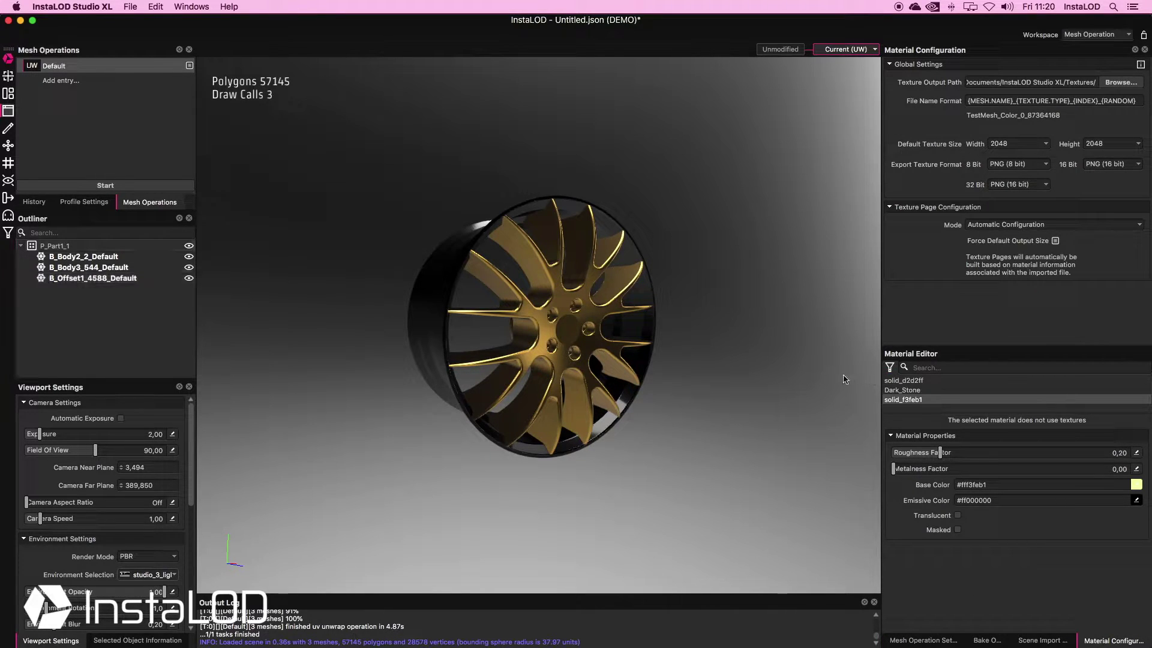
# Run the Mesh Merge operation on processed data with Roughness and Metalness bake outputs enabled.
pyautogui.click(982, 69)
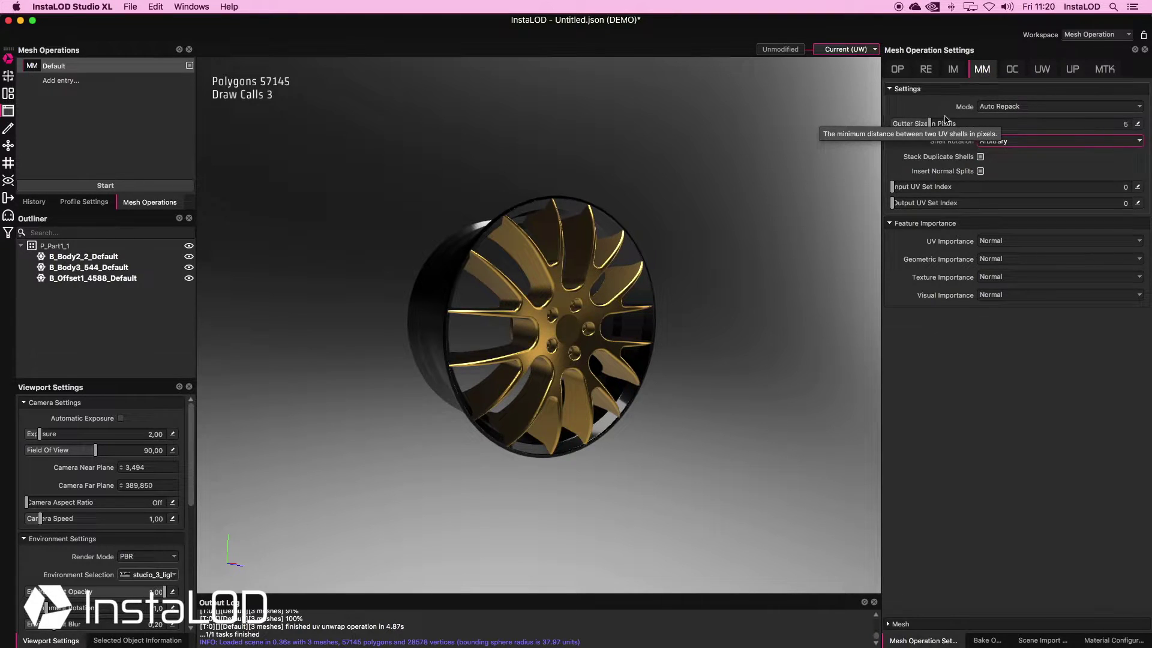
pyautogui.moveTo(938, 157)
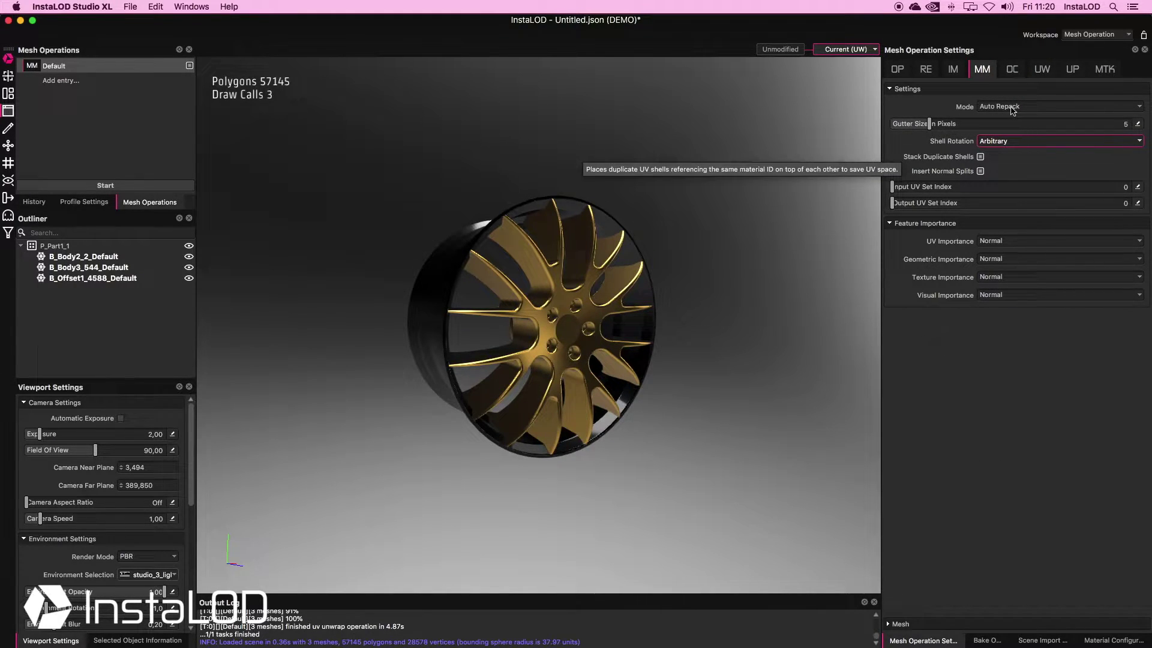
pyautogui.click(1001, 640)
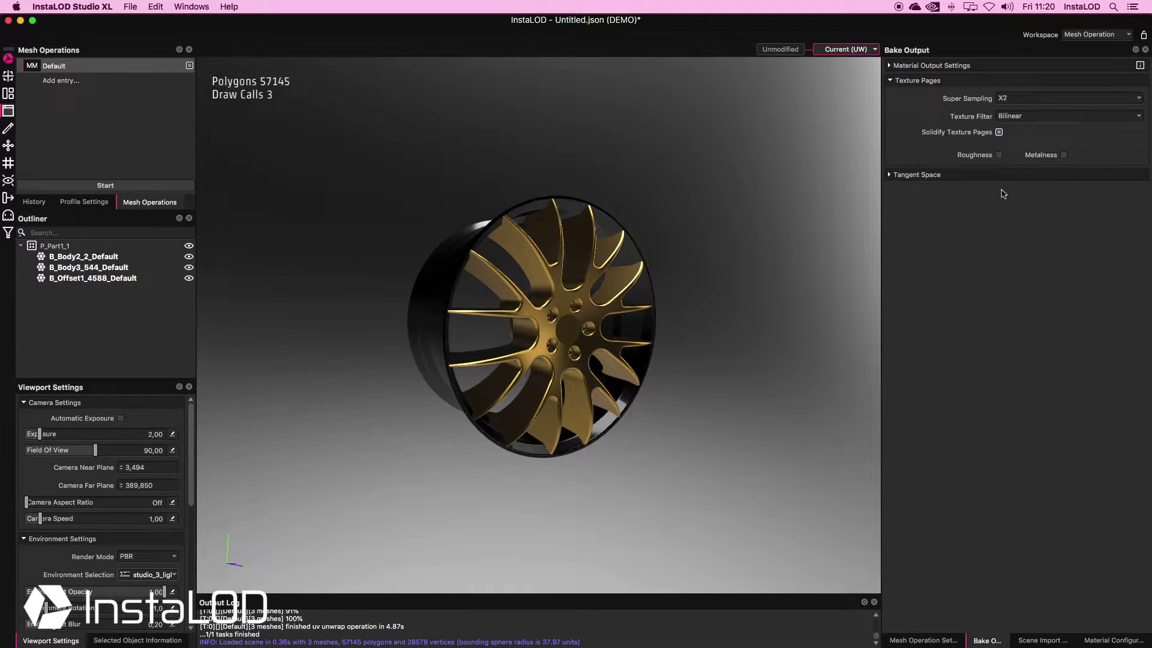
pyautogui.click(1000, 155)
pyautogui.click(1064, 155)
pyautogui.click(96, 187)
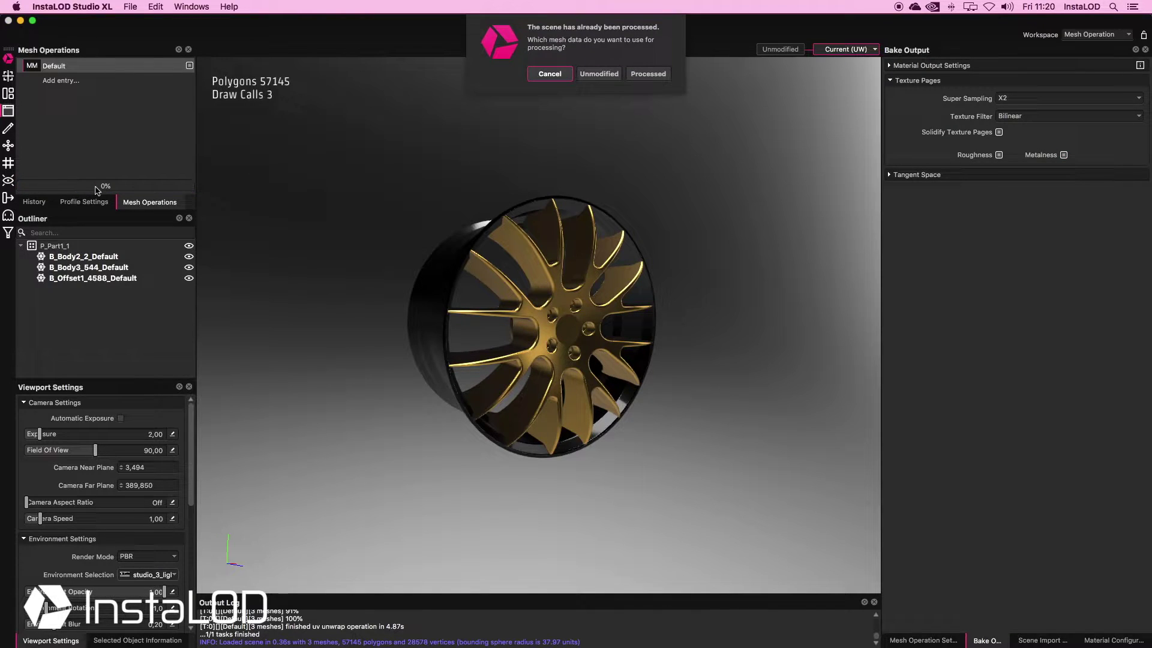
pyautogui.click(640, 76)
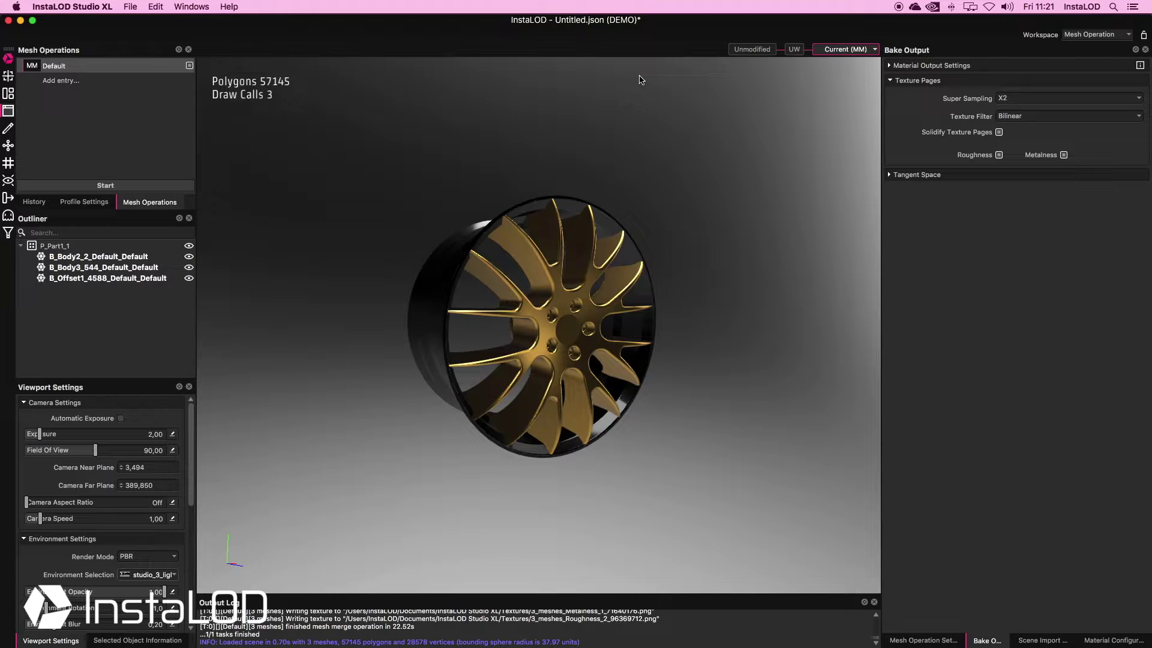
pyautogui.click(9, 93)
pyautogui.doubleClick(902, 314)
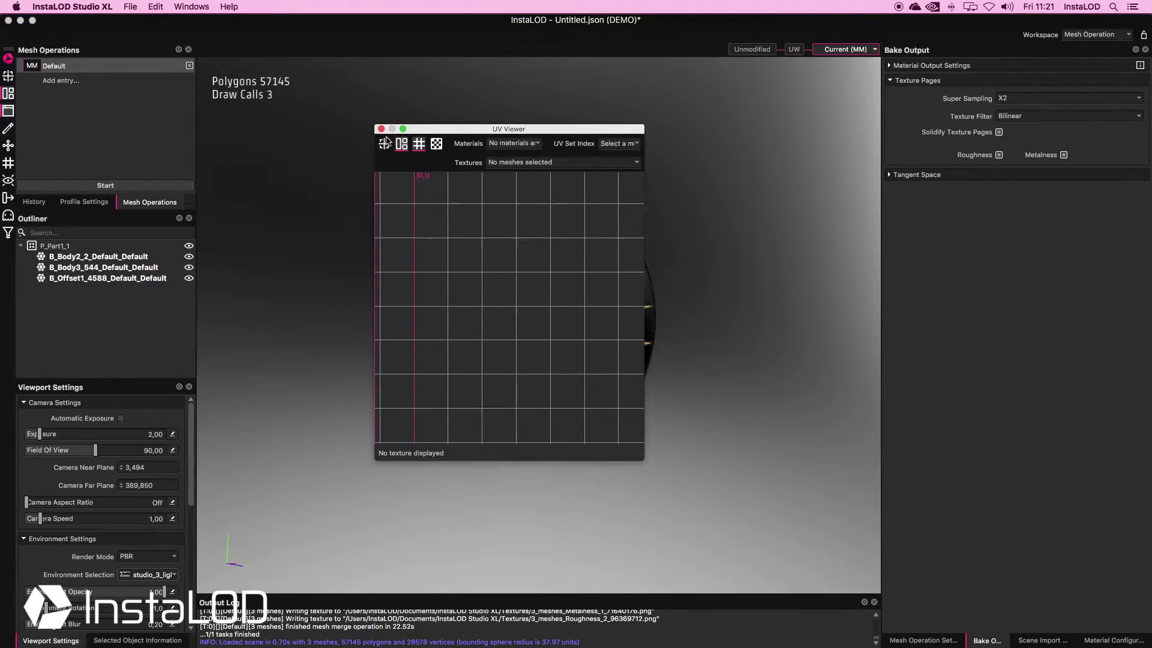
pyautogui.click(404, 124)
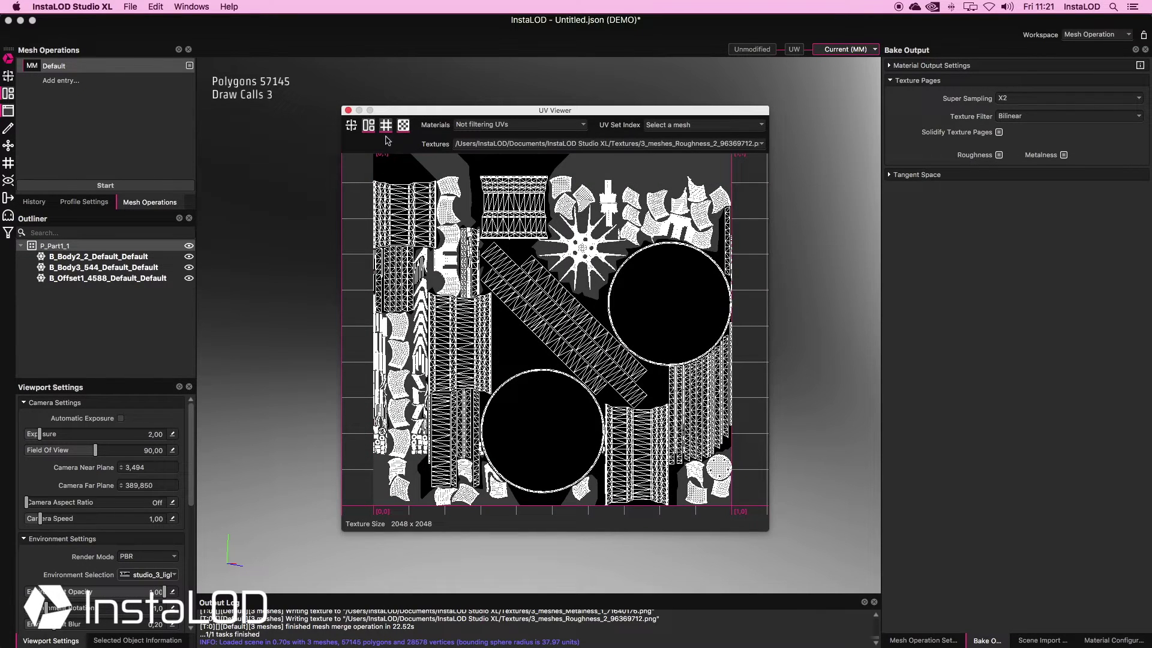
pyautogui.click(368, 124)
pyautogui.click(541, 144)
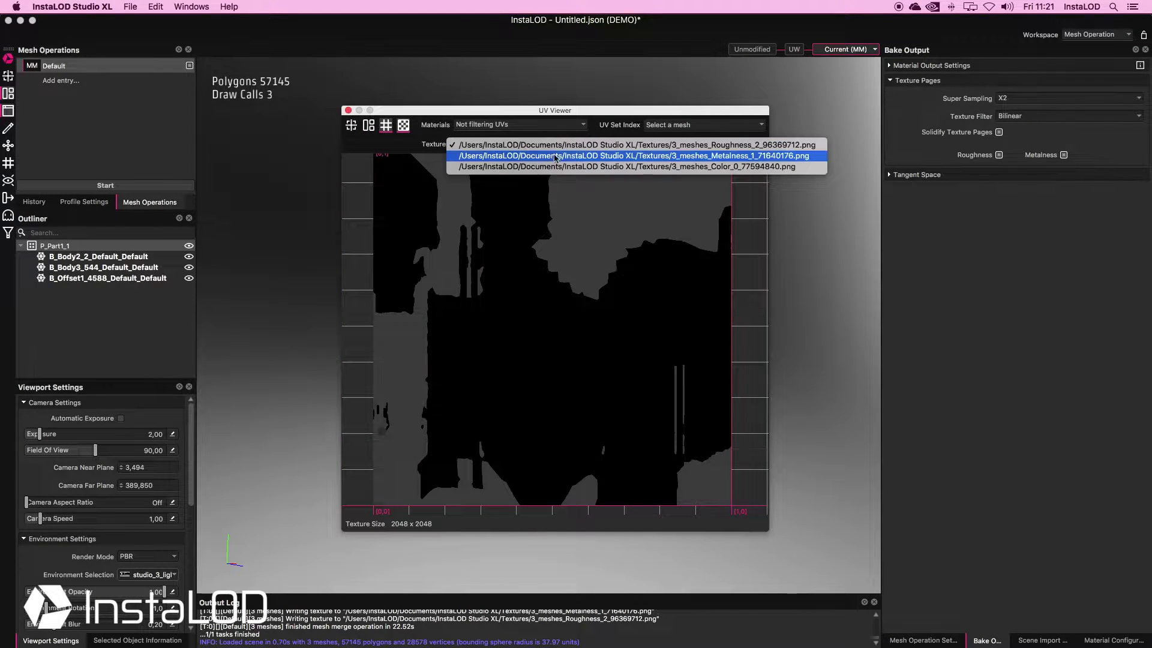
pyautogui.click(557, 160)
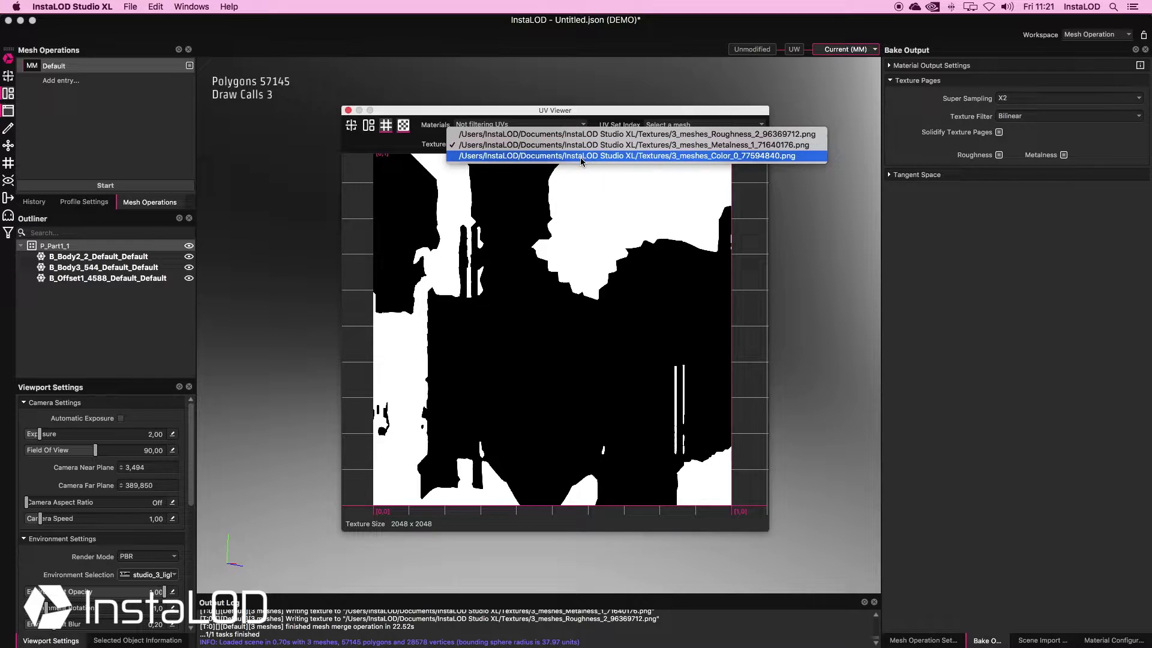
pyautogui.click(577, 155)
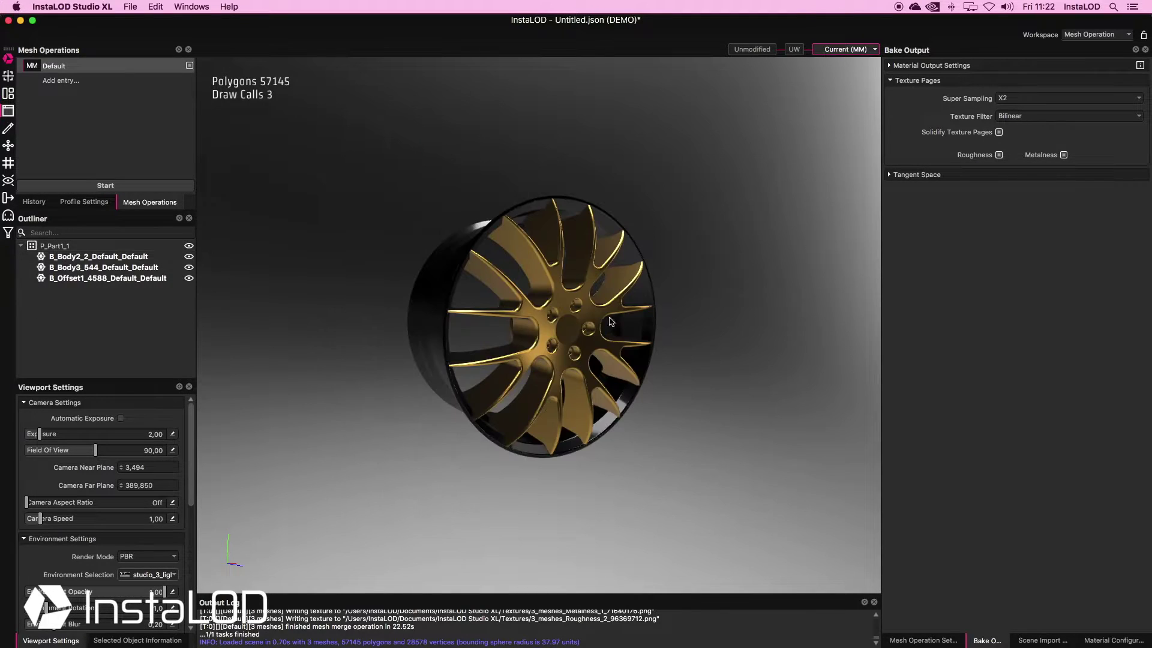
# Run the Mesh Toolkit operation on processed data to combine the three meshes into one.
pyautogui.click(952, 638)
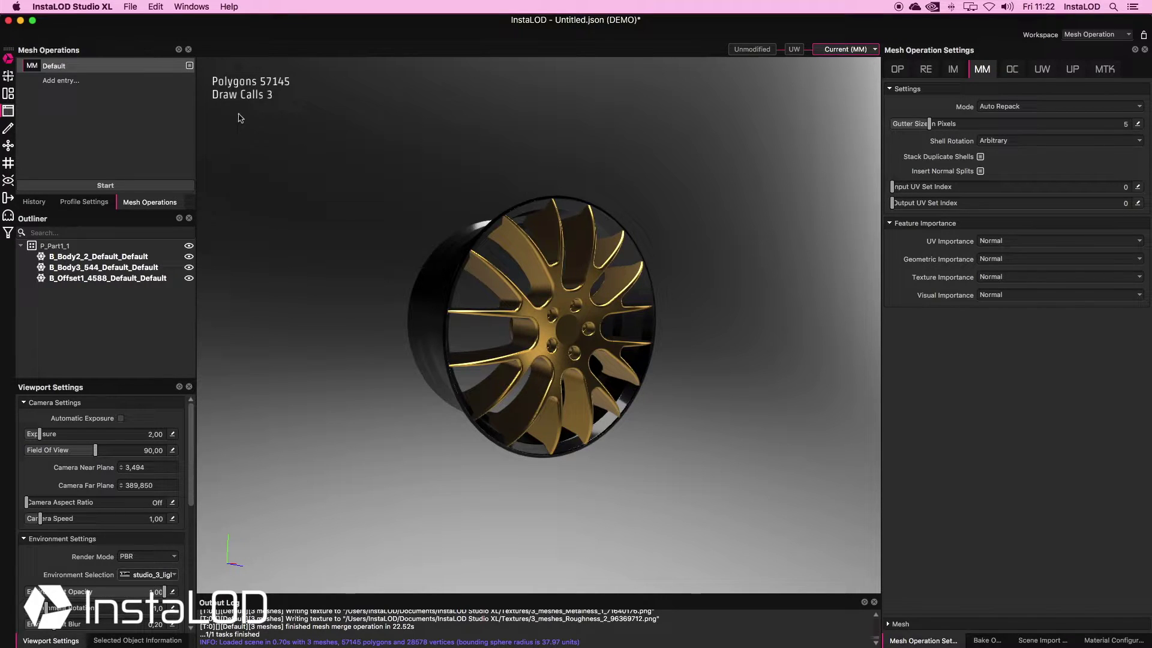
pyautogui.click(1099, 71)
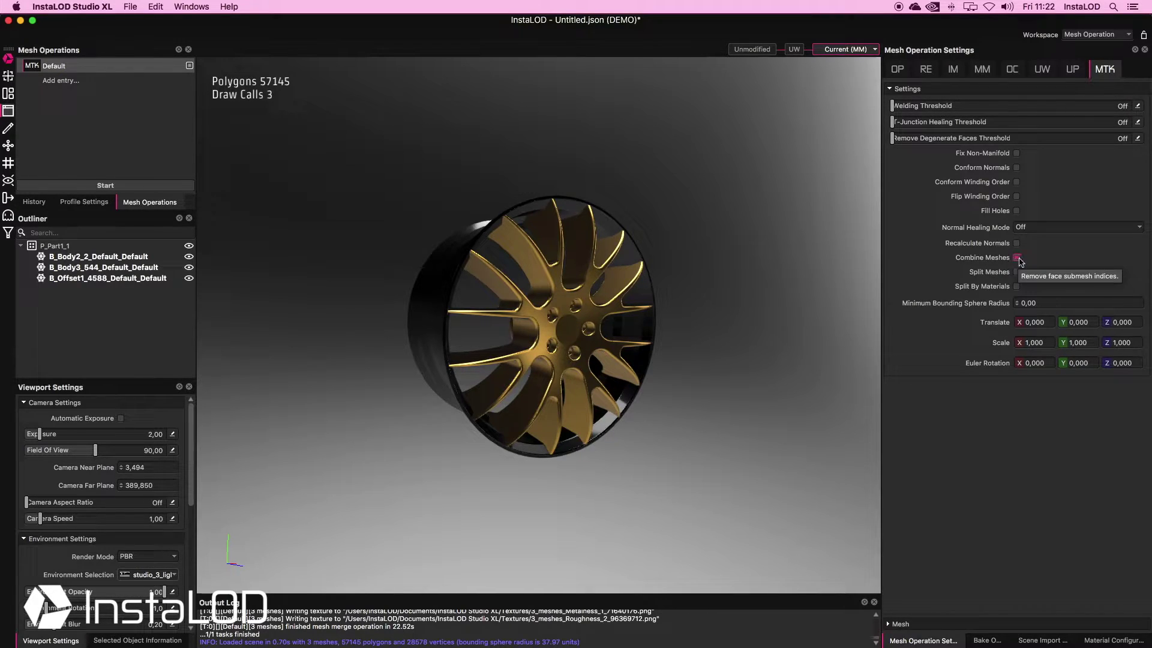
pyautogui.click(118, 187)
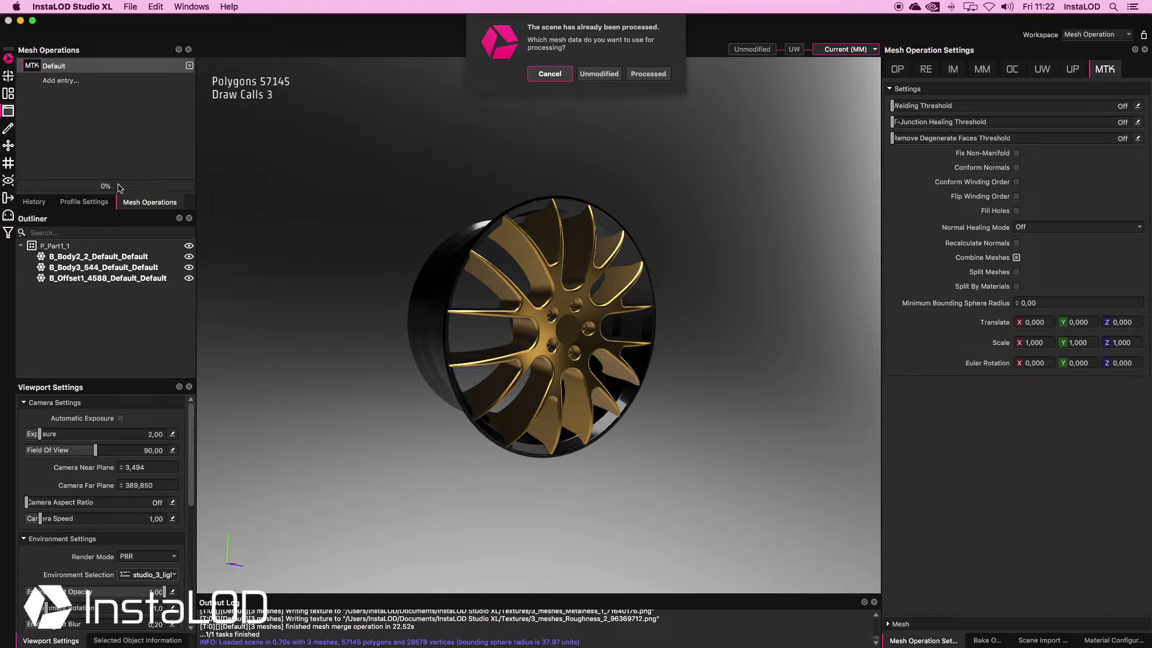
pyautogui.click(644, 74)
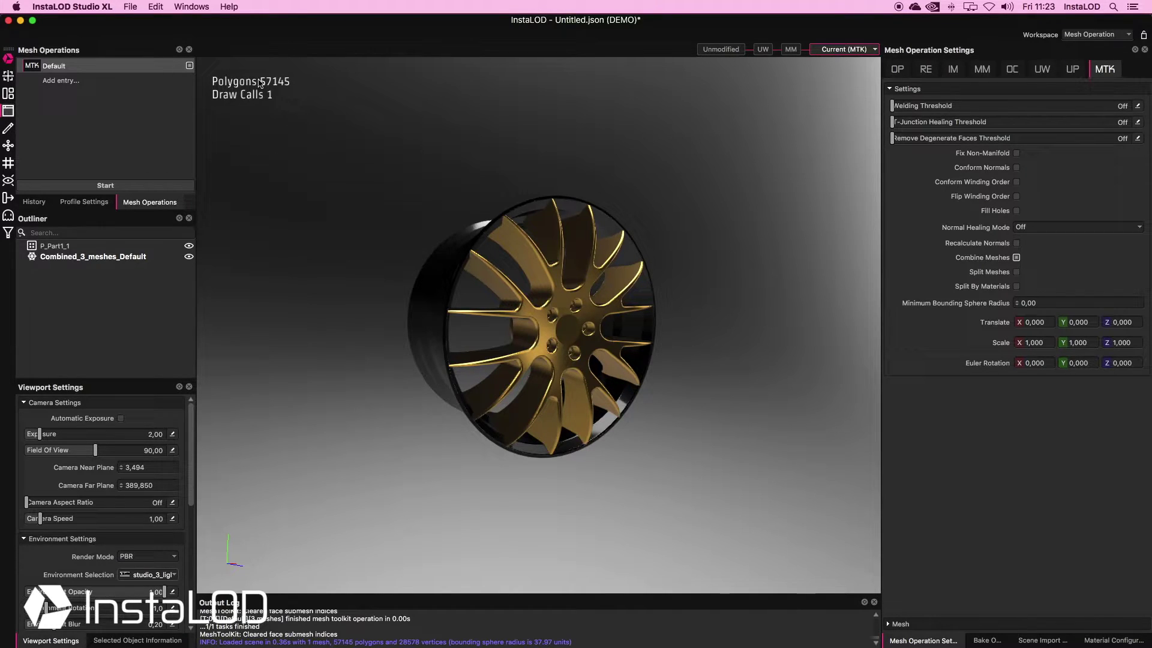
# Set the reconstruct remesher's UV unwrap strategy to Hard Surface Axial.
pyautogui.click(923, 69)
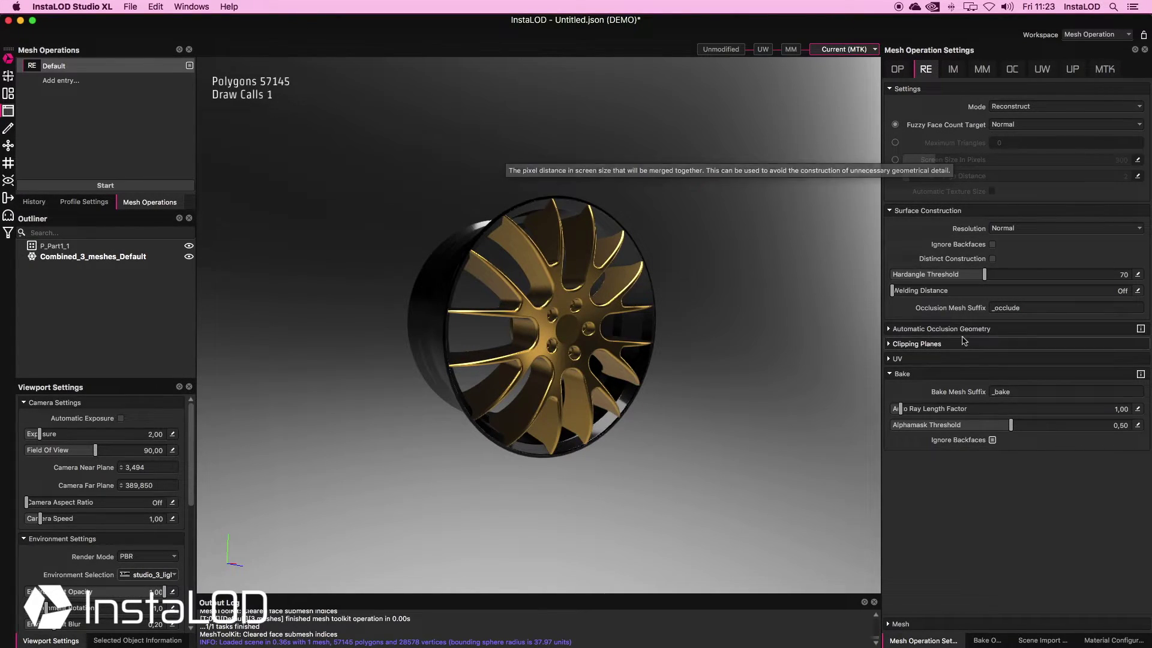
pyautogui.click(890, 358)
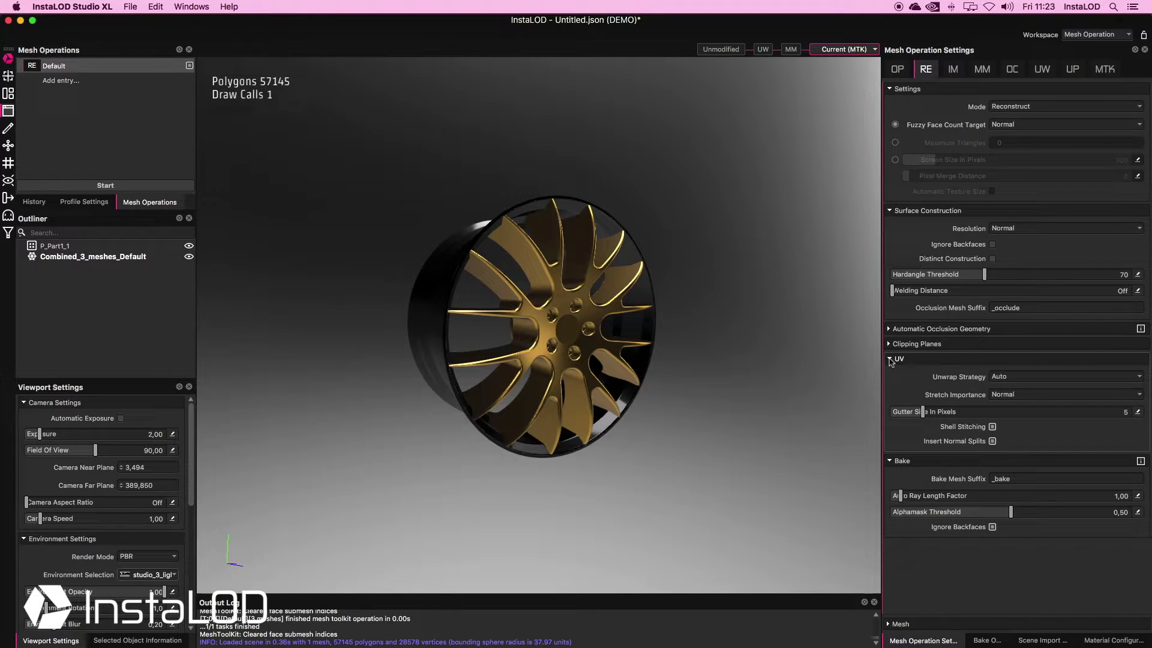
pyautogui.click(1006, 376)
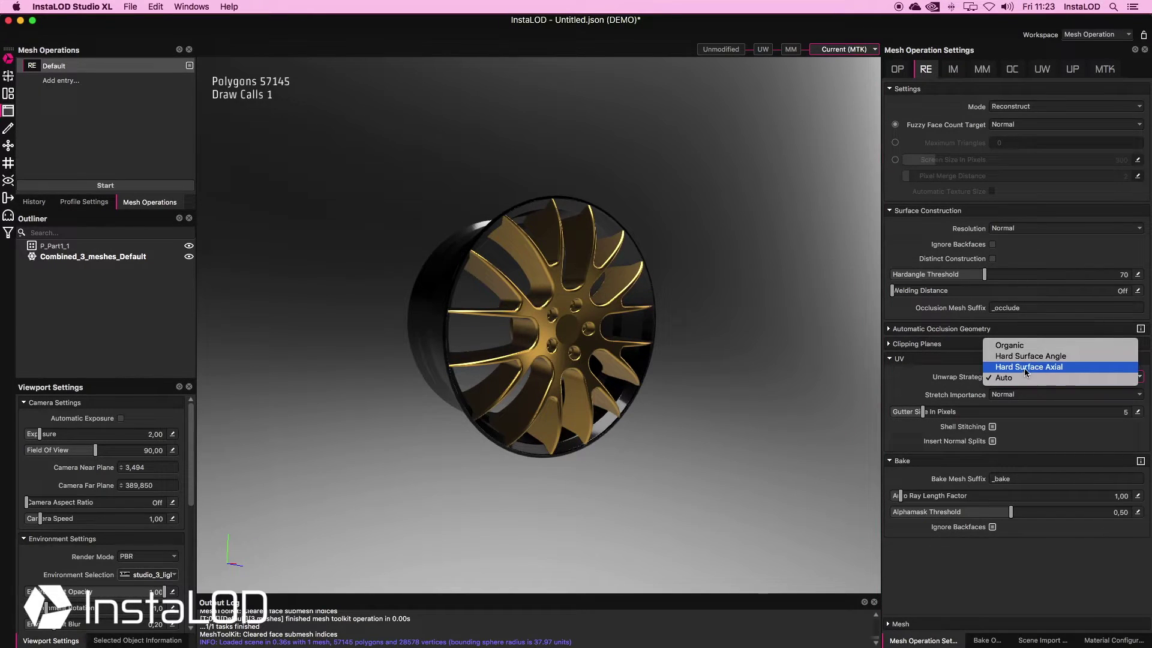
pyautogui.click(1025, 368)
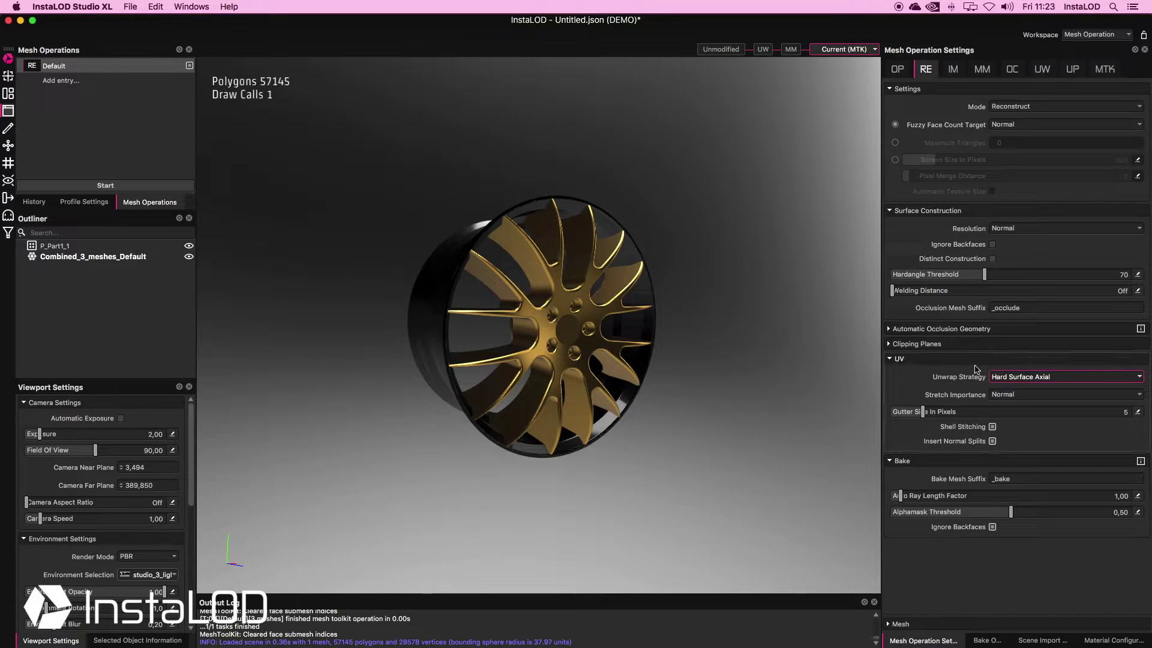
# Keep roughness baking on and add an Object Space Normal map to the bake outputs.
pyautogui.click(988, 641)
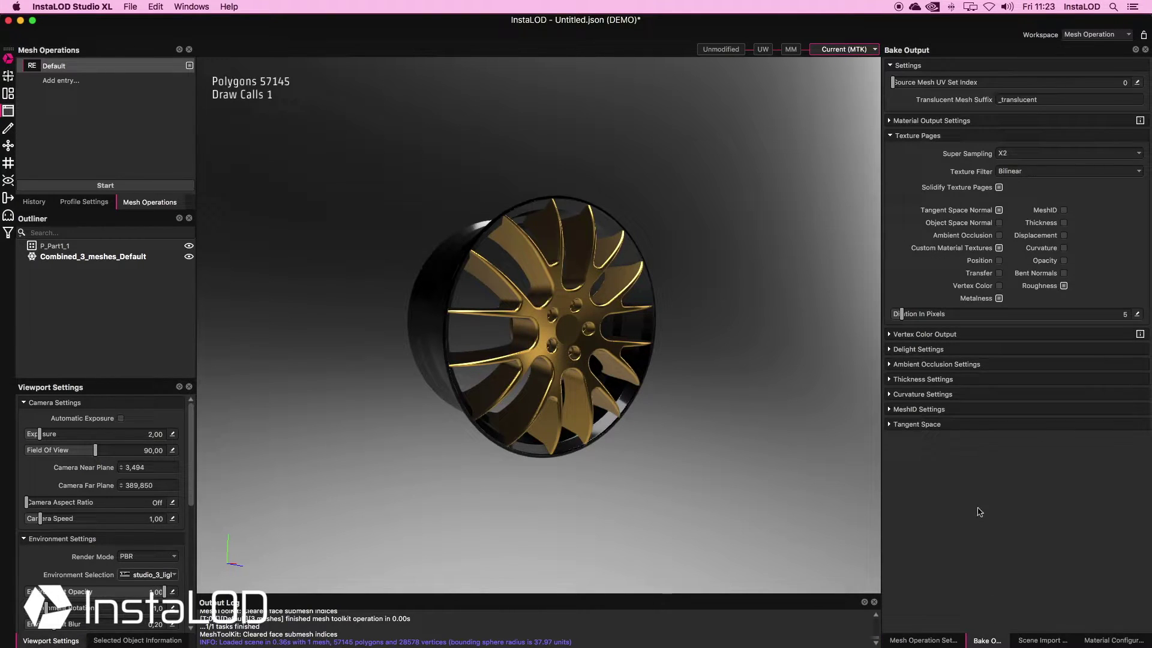
pyautogui.click(1063, 287)
pyautogui.click(1063, 286)
pyautogui.click(999, 222)
# Run the remesh on processed data and frame the resulting 7,244-polygon wheel in view.
pyautogui.click(105, 190)
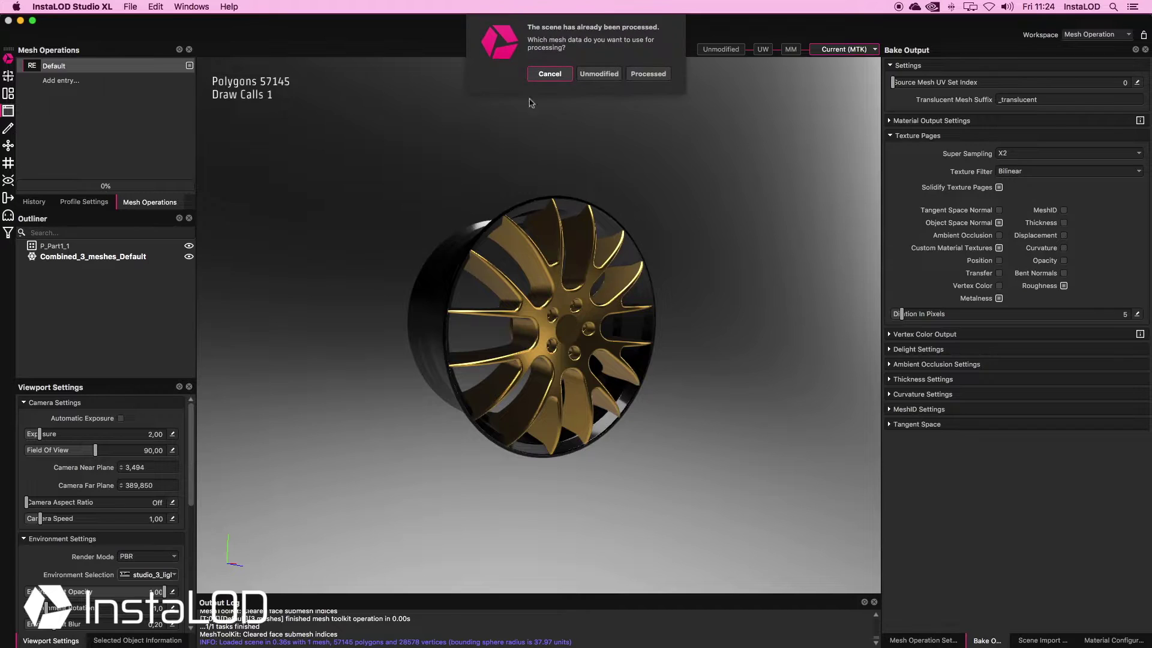
pyautogui.click(647, 76)
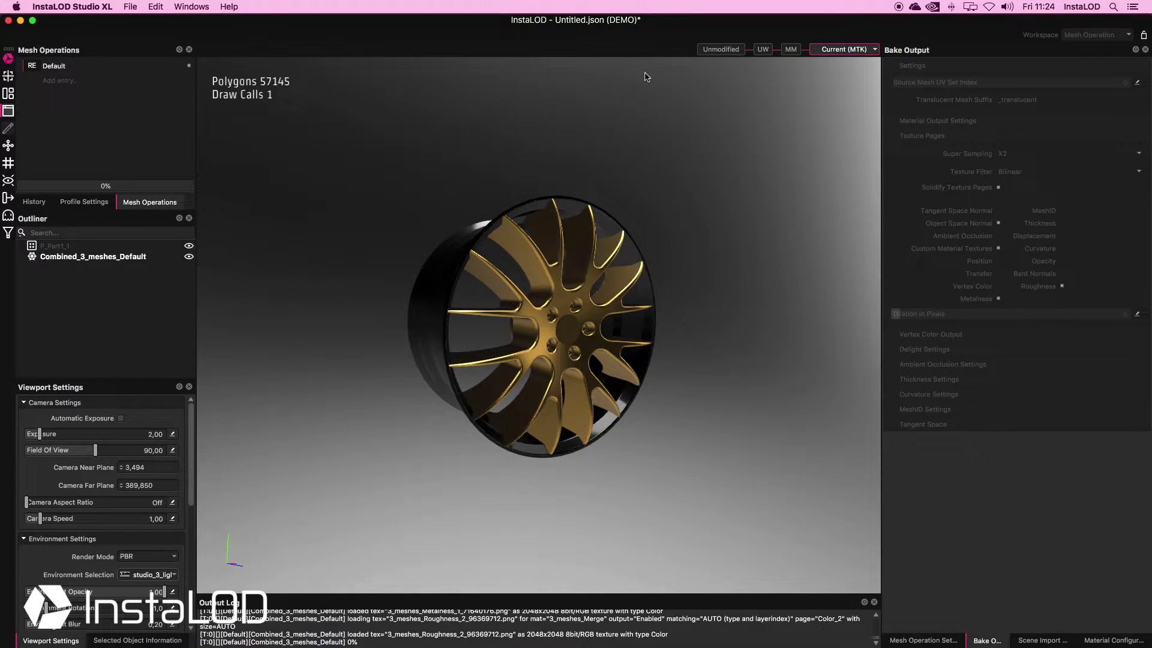
pyautogui.click(935, 637)
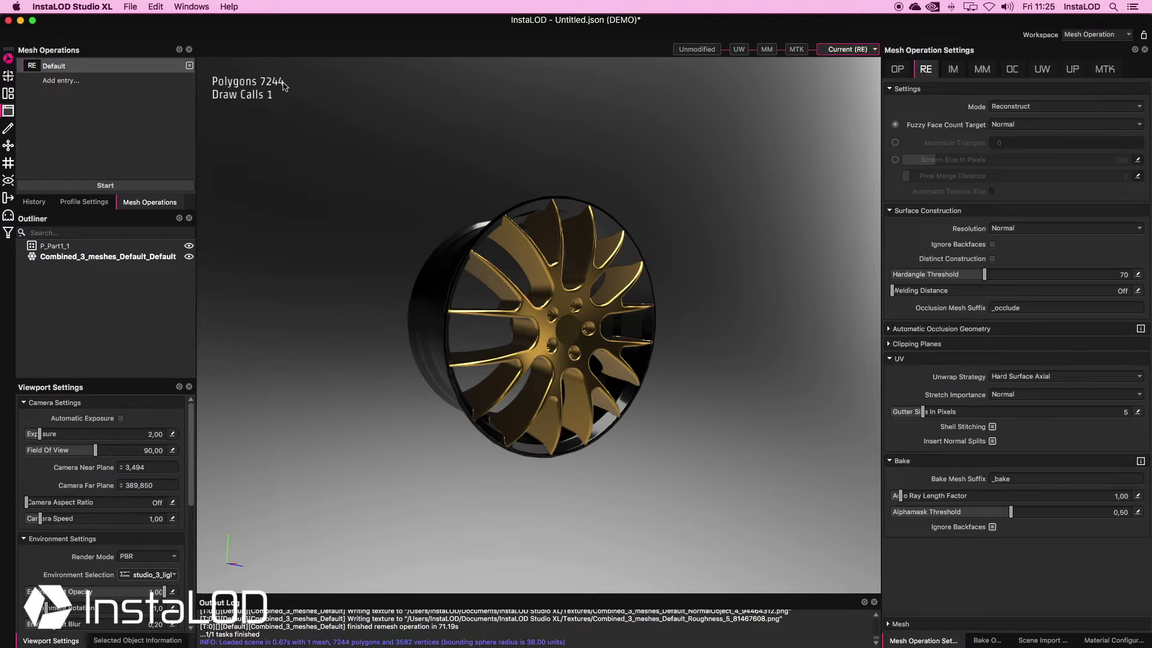
pyautogui.doubleClick(109, 257)
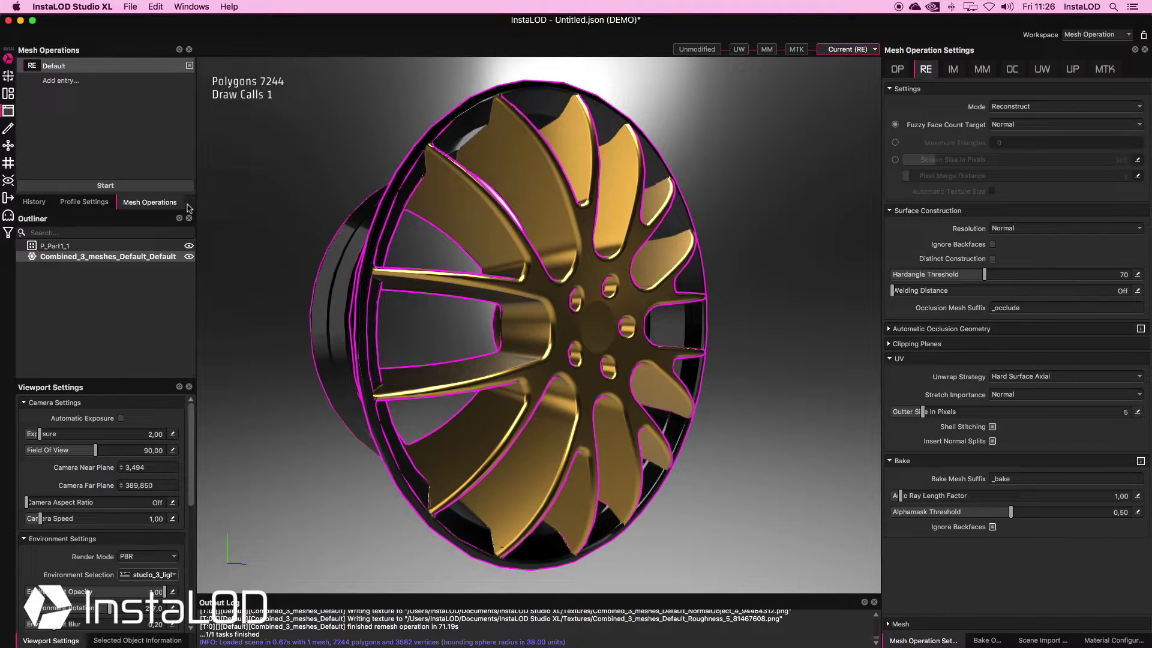
pyautogui.click(9, 94)
pyautogui.moveTo(904, 314)
pyautogui.mouseDown()
pyautogui.moveTo(716, 283)
pyautogui.moveTo(351, 147)
pyautogui.mouseUp()
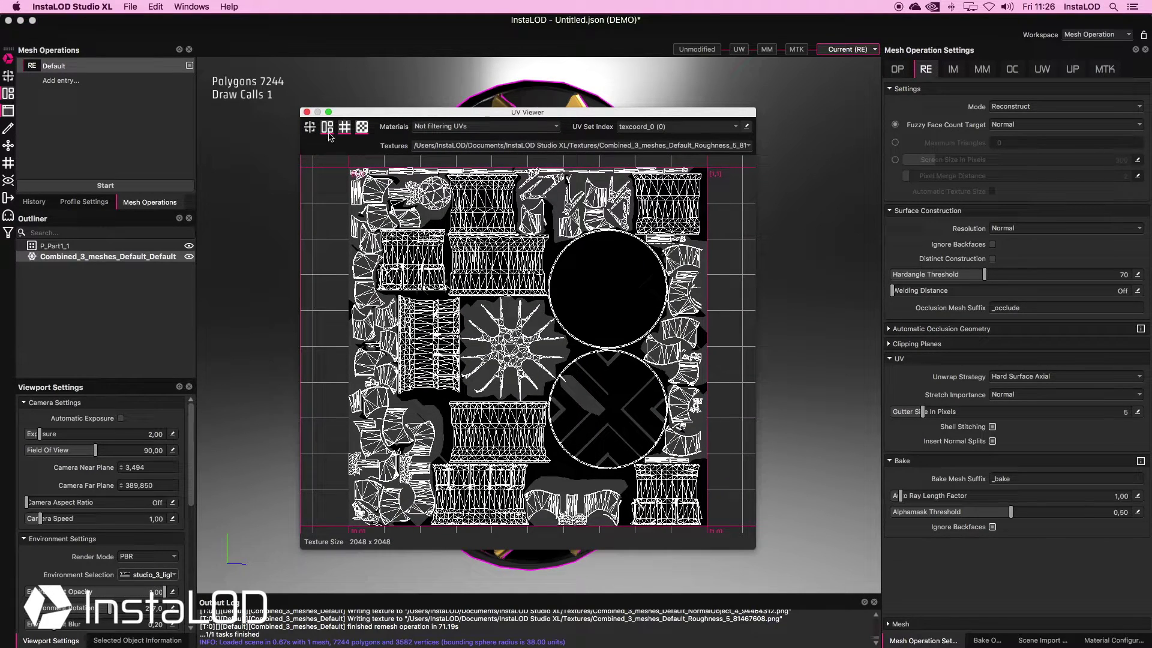
pyautogui.click(328, 128)
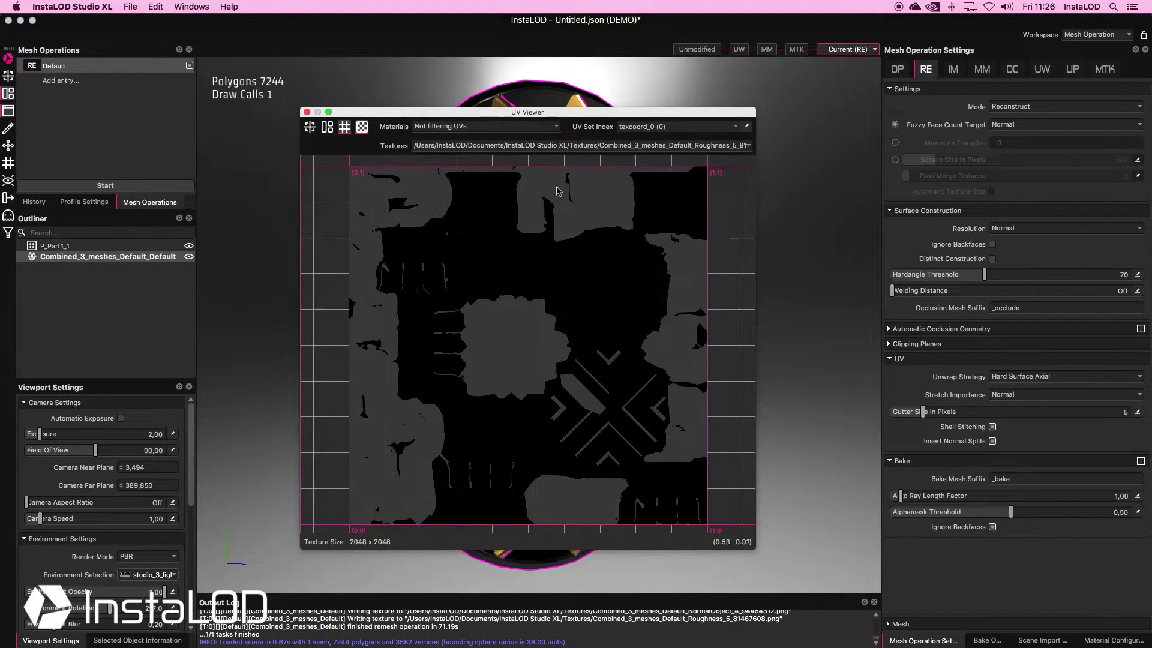
pyautogui.click(621, 145)
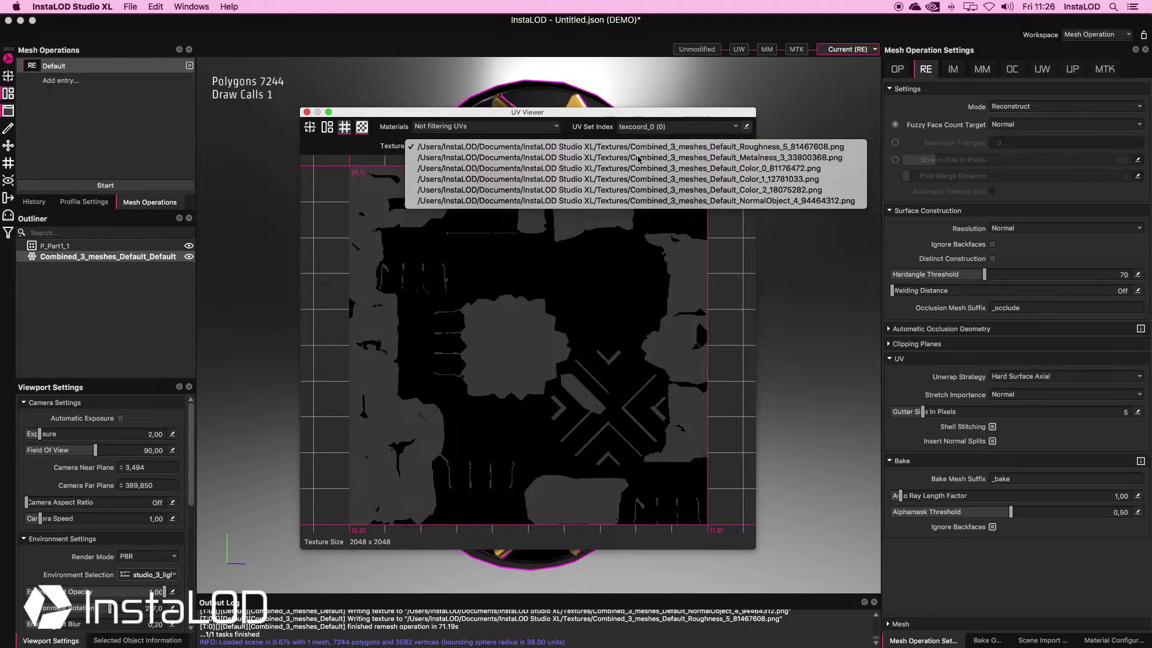
pyautogui.click(646, 148)
pyautogui.click(666, 155)
pyautogui.click(662, 152)
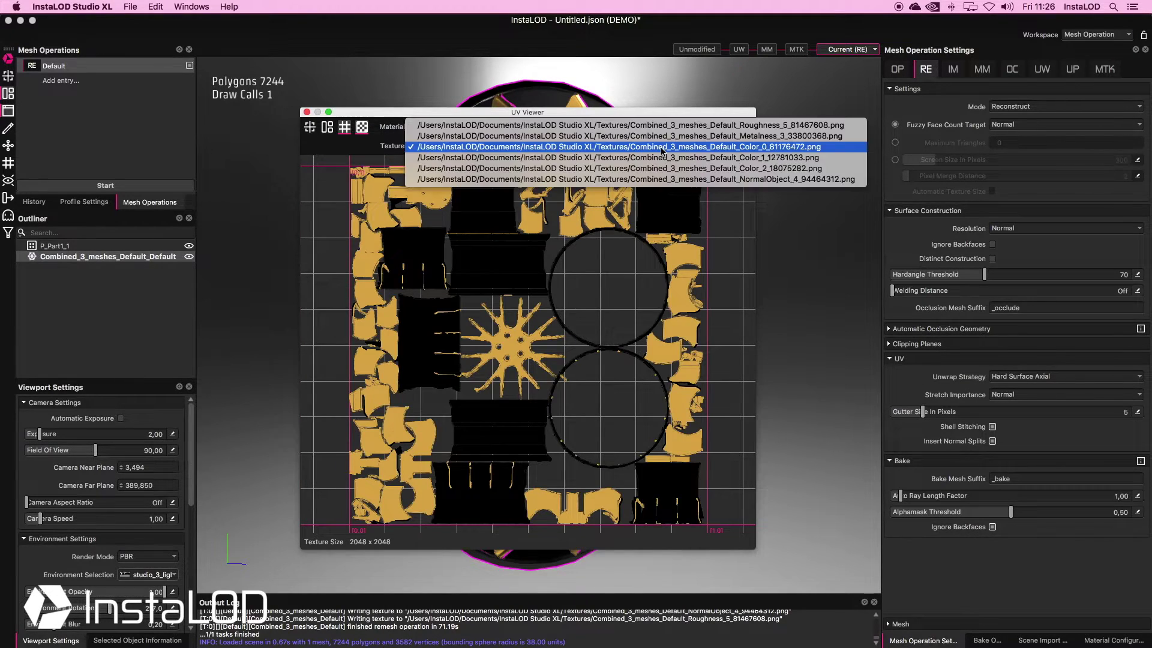
pyautogui.click(669, 177)
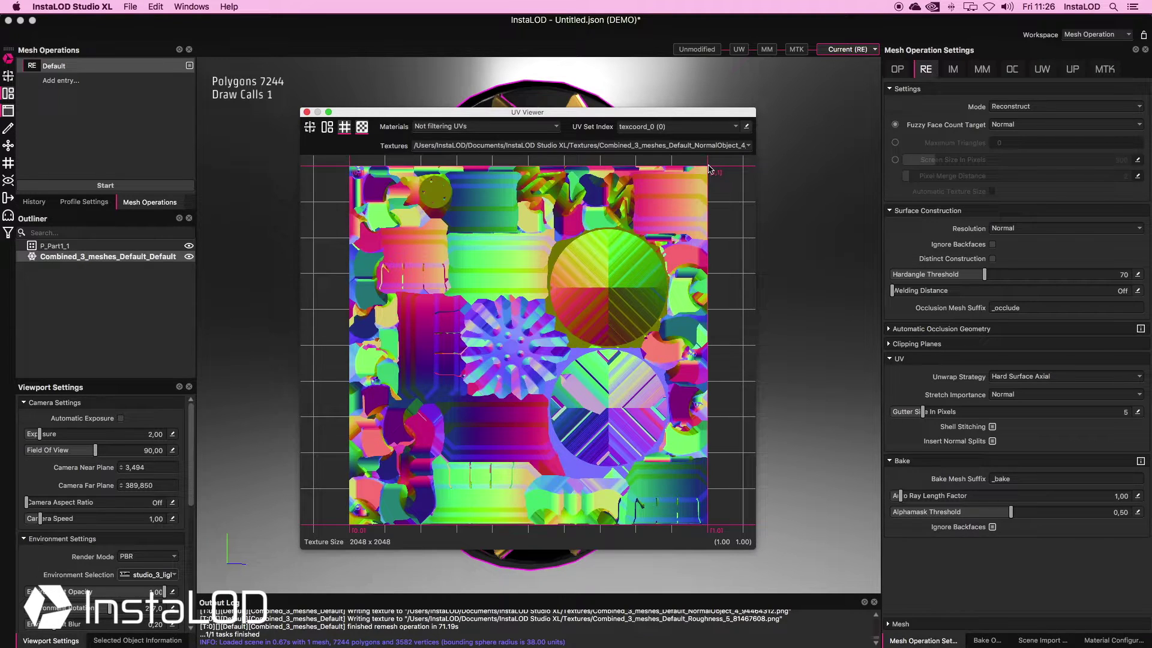
pyautogui.press('super+w')
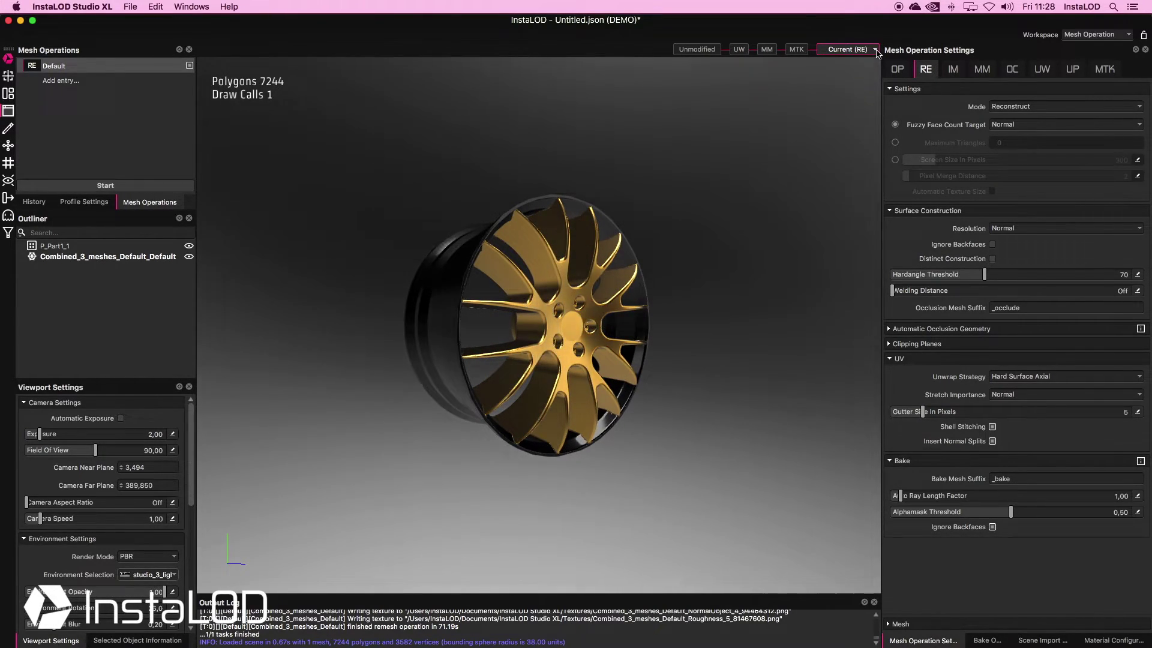
pyautogui.click(874, 49)
# Convert the timeline into a profile and review the Mesh_Merge, Mesh_Toolkit and Remesh operations.
pyautogui.click(871, 60)
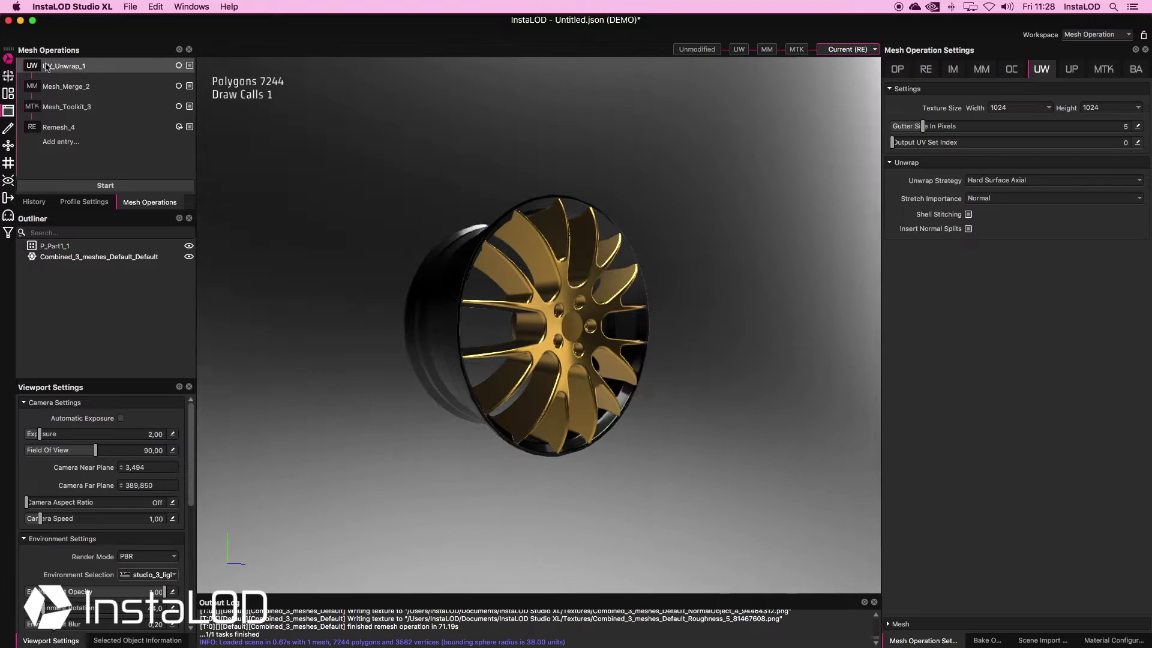
pyautogui.click(81, 86)
pyautogui.click(85, 107)
pyautogui.click(73, 129)
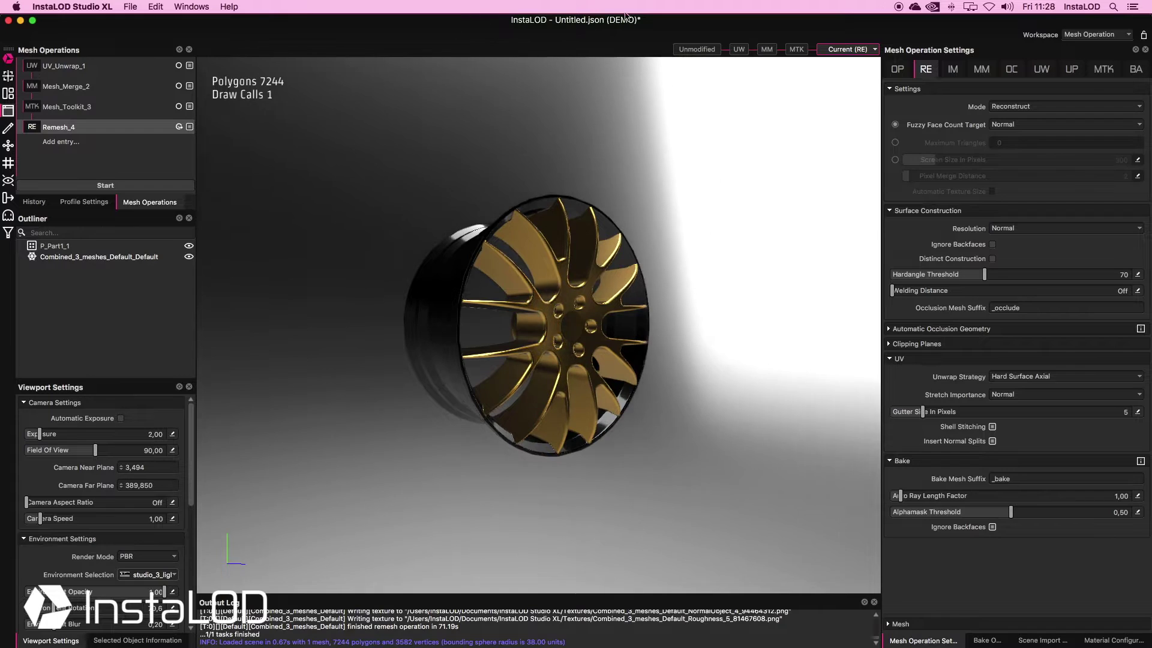
# Return to the unmodified scene, delete timeline history keeping the profile, and run the four-step stack.
pyautogui.click(692, 50)
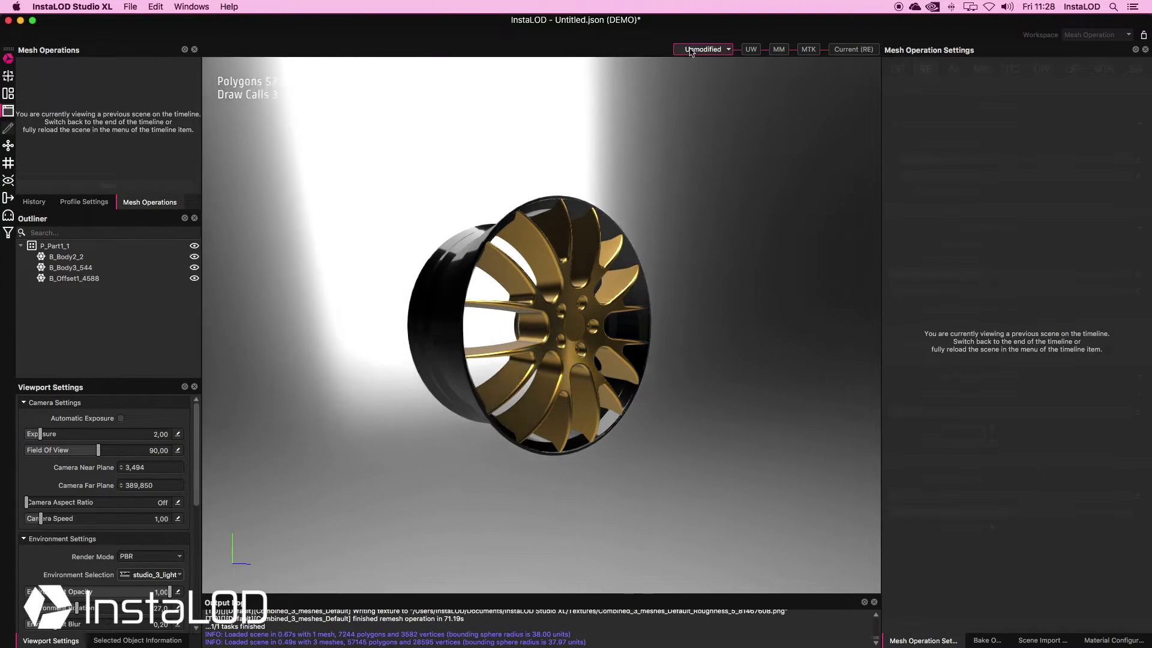
pyautogui.click(731, 50)
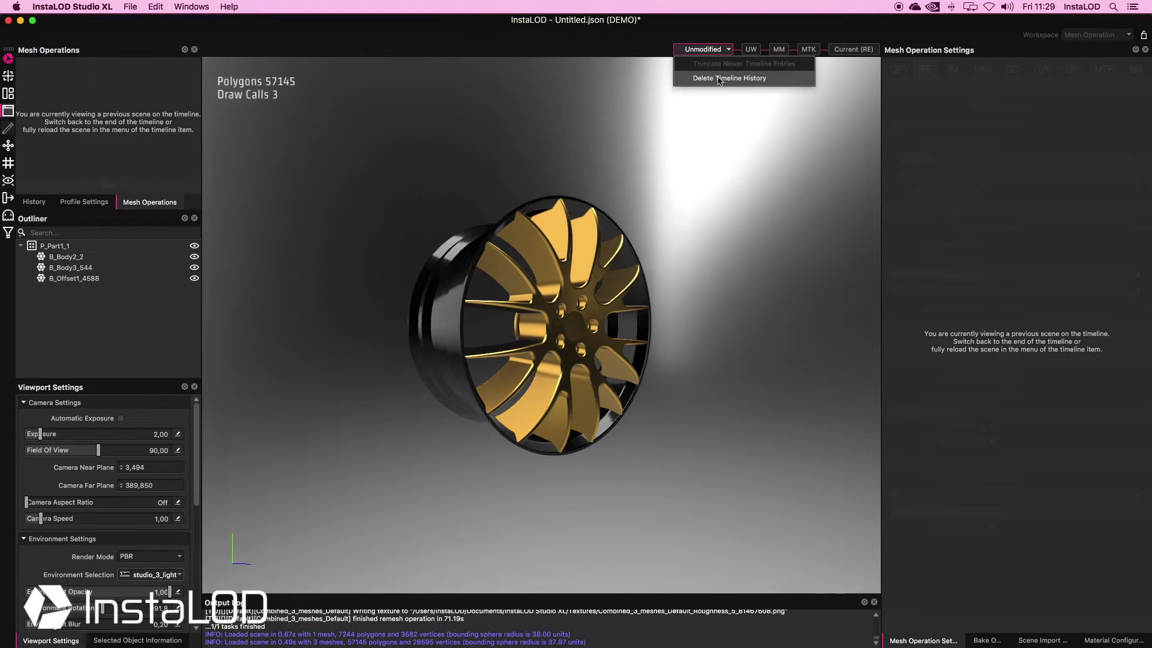
pyautogui.click(730, 77)
pyautogui.click(677, 72)
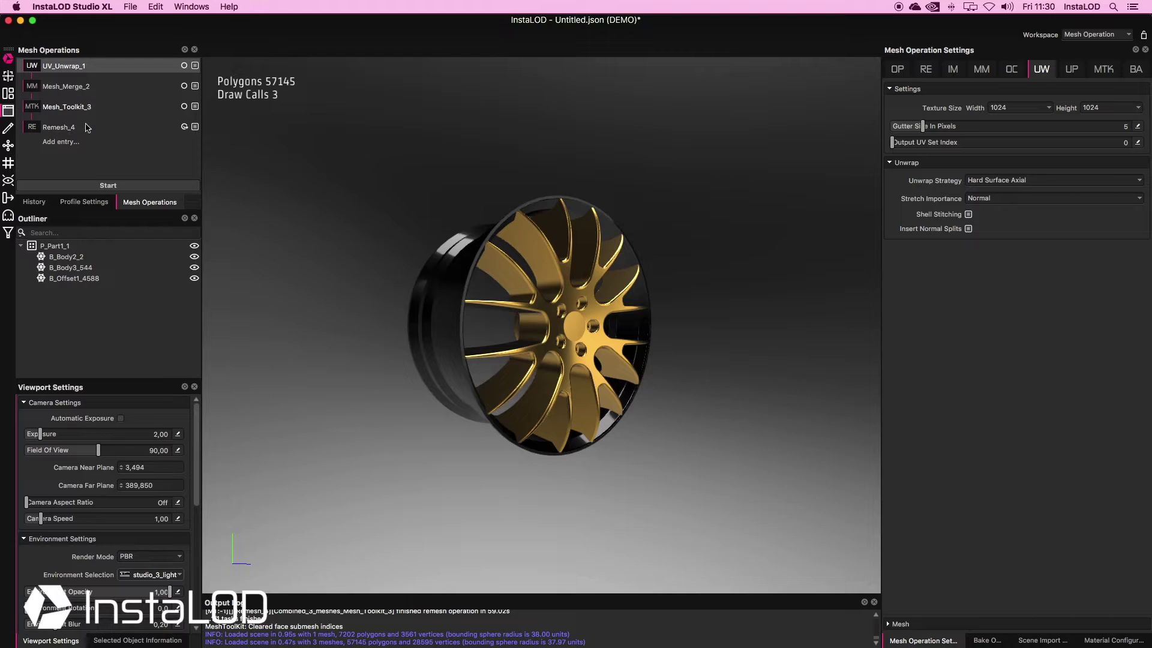
pyautogui.click(87, 186)
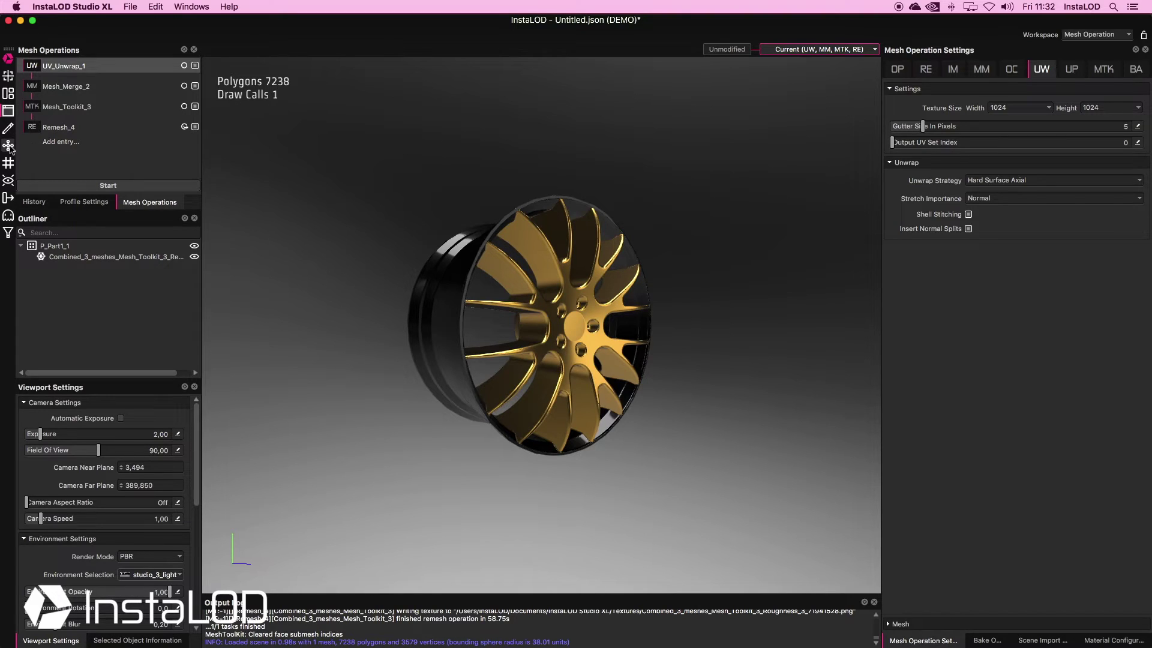
# Toggle the wireframe on and off on the remeshed wheel and rotate the environment lighting.
pyautogui.click(9, 146)
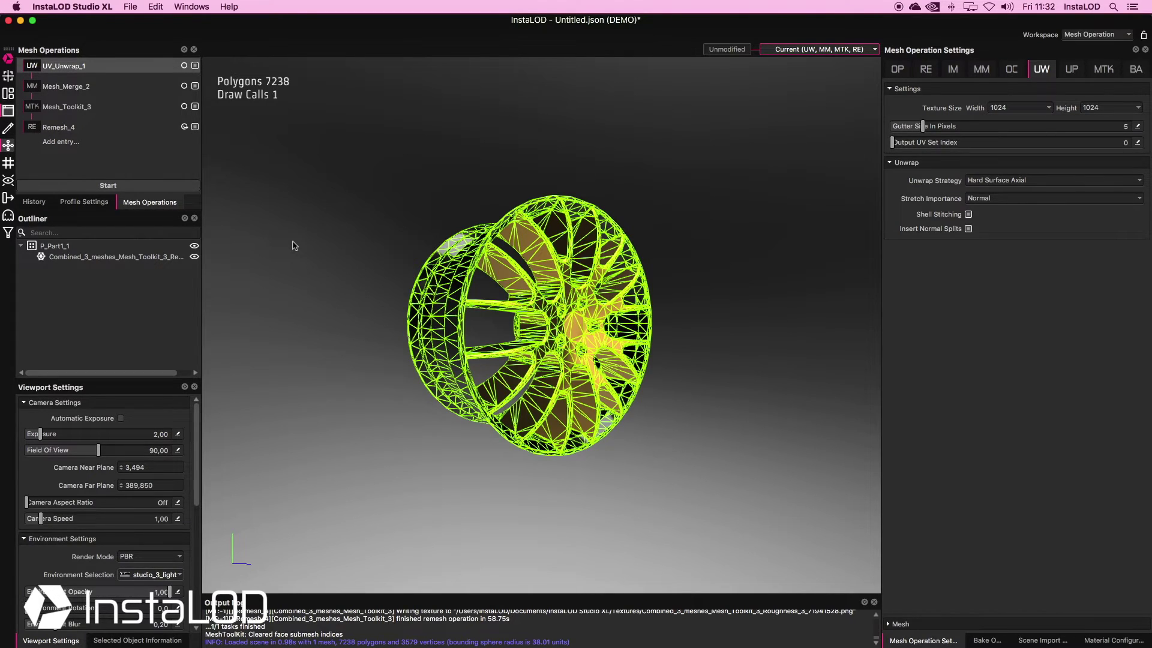
pyautogui.click(9, 145)
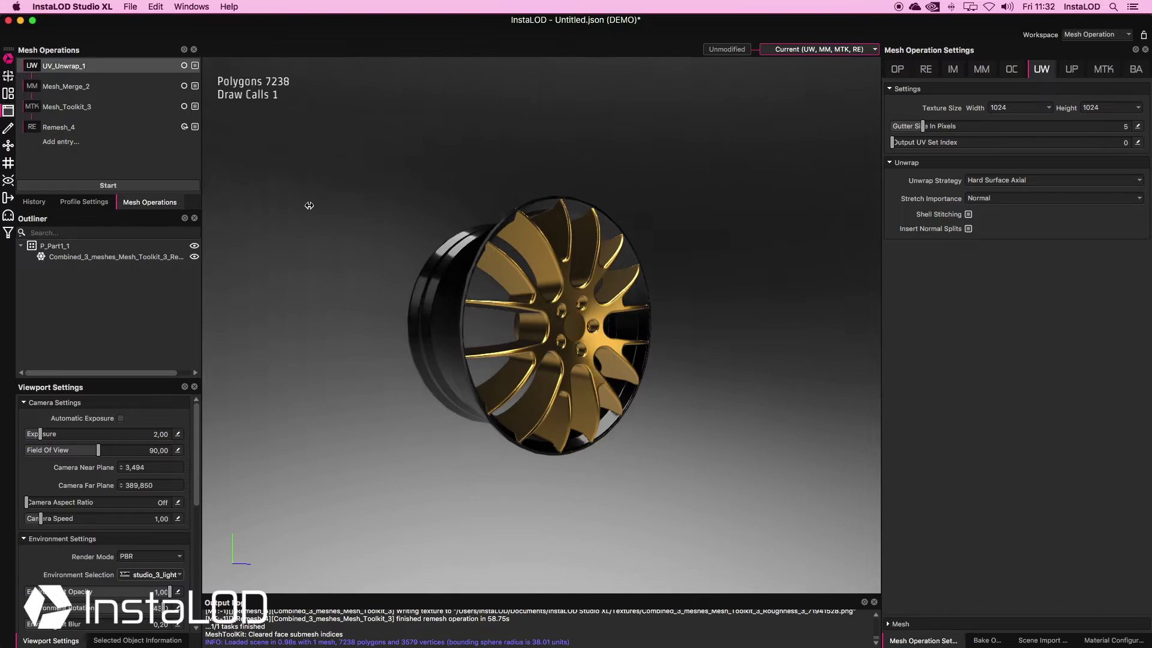
pyautogui.moveTo(309, 206)
pyautogui.keyDown('shift'); pyautogui.mouseDown()
pyautogui.moveTo(245, 206)
pyautogui.moveTo(850, 208)
pyautogui.mouseUp(); pyautogui.keyUp('shift')
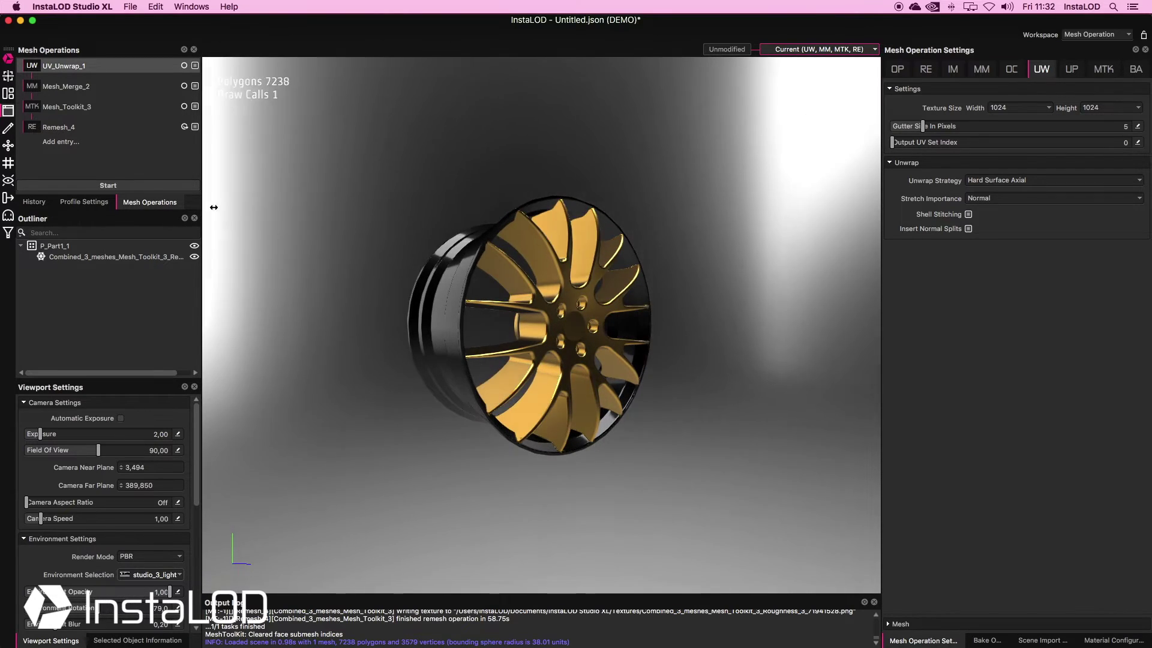
pyautogui.keyDown('shift'); pyautogui.moveTo(850, 209); pyautogui.dragTo(314, 451); pyautogui.keyUp('shift')
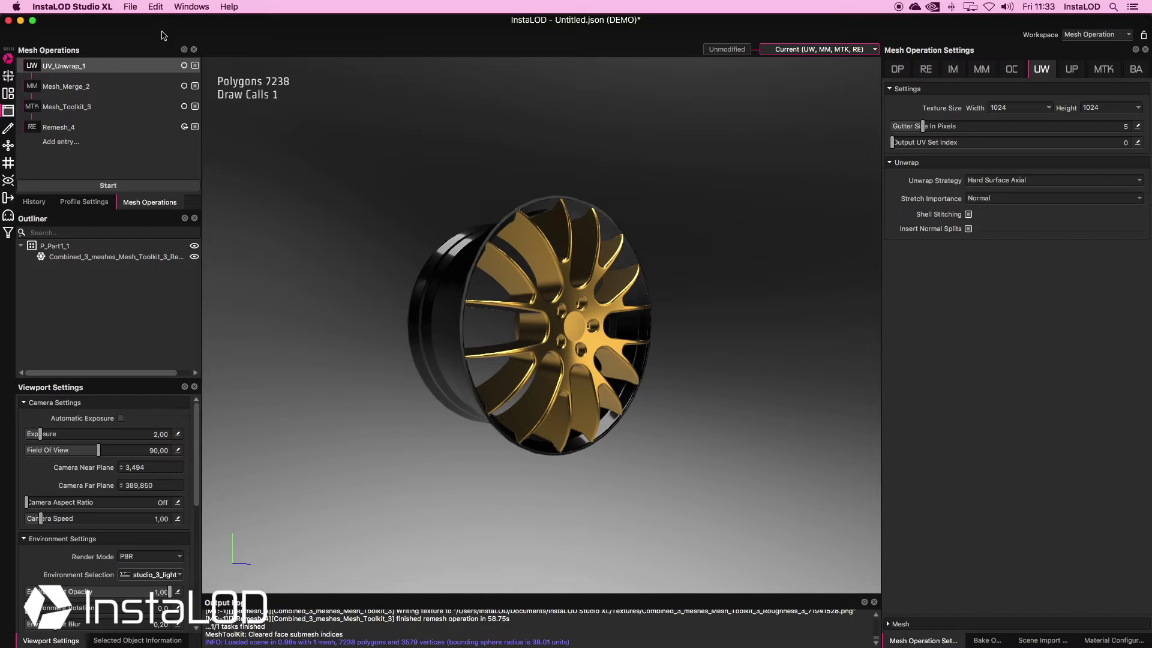
# Start File > Run Profile As Batch and begin adding input files.
pyautogui.click(131, 8)
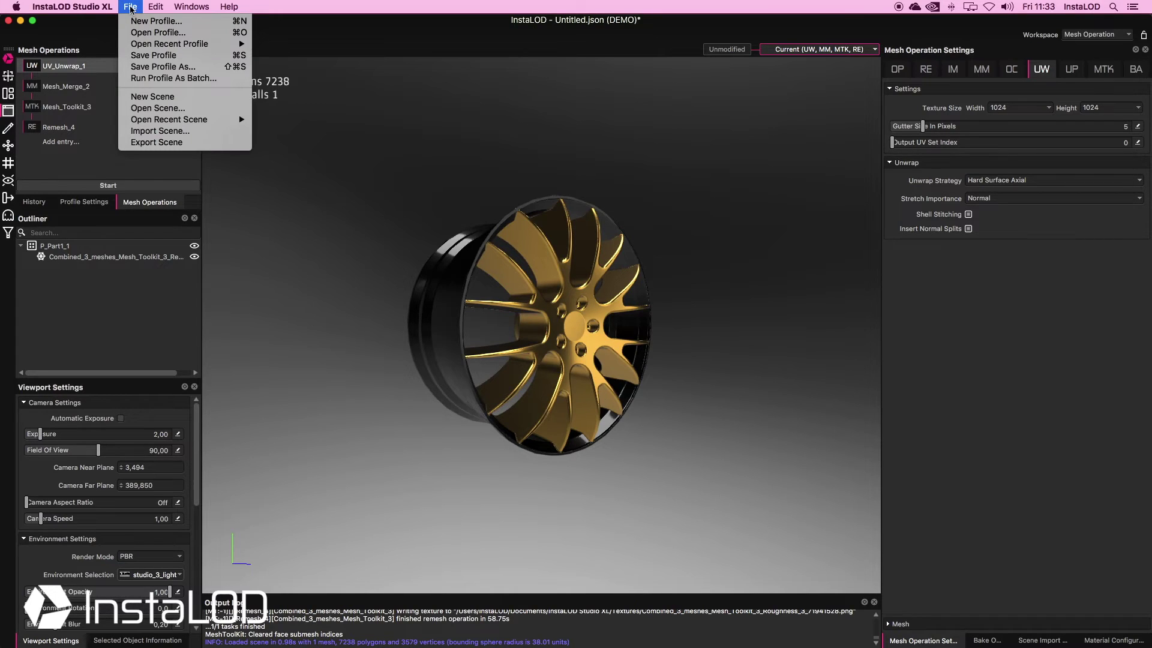
pyautogui.click(166, 81)
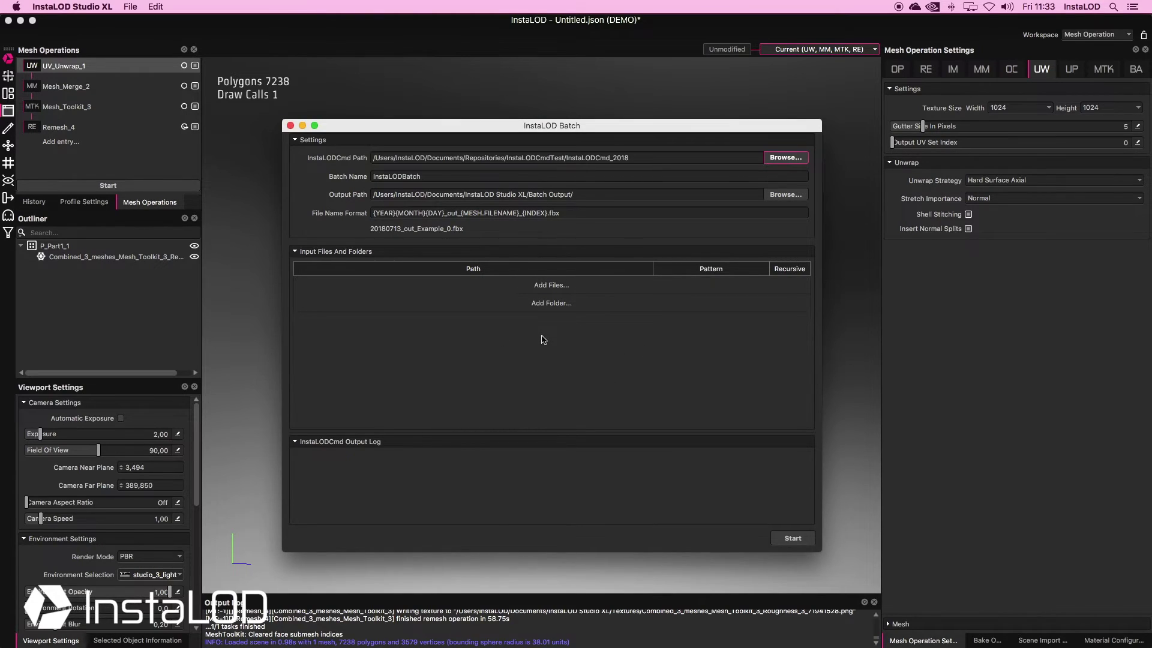
pyautogui.click(552, 284)
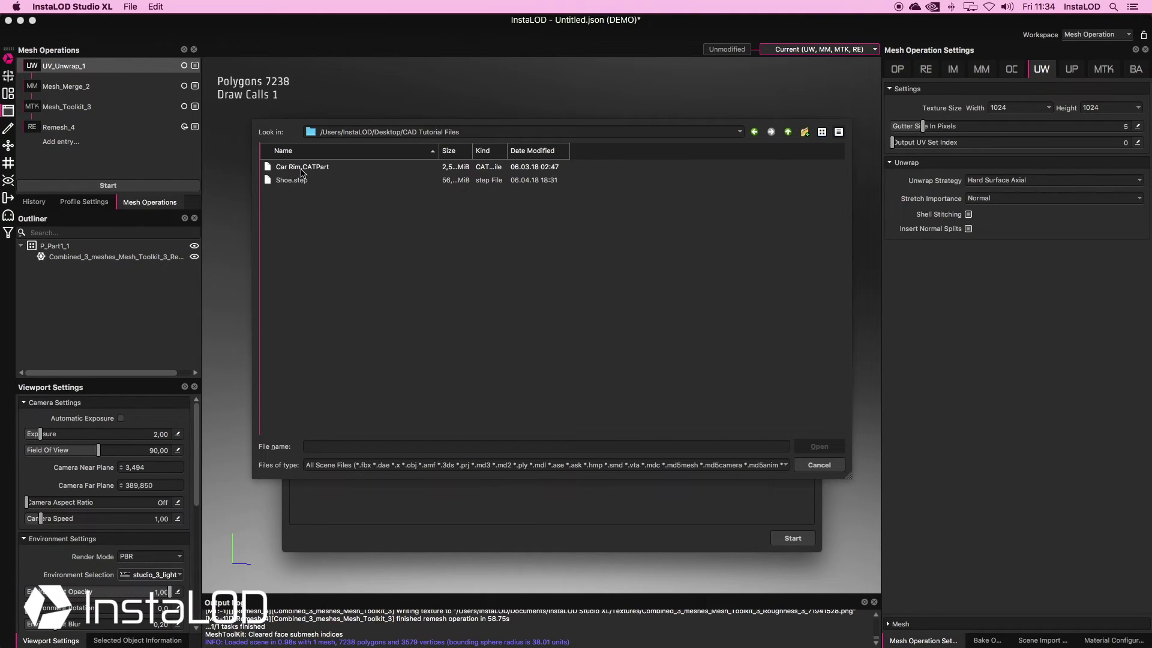
# Add Car Rim.CATPart and Shoe.step as batch inputs and start the batch run.
pyautogui.click(302, 167)
pyautogui.keyDown('shift'); pyautogui.click(301, 179); pyautogui.keyUp('shift')
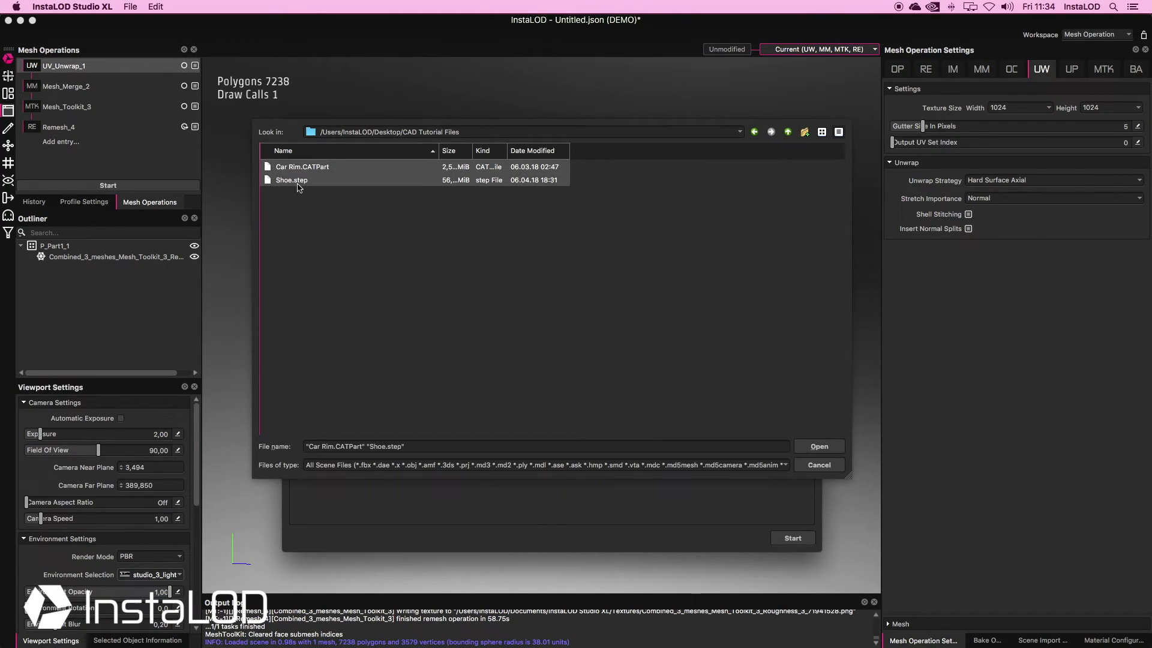
pyautogui.click(819, 446)
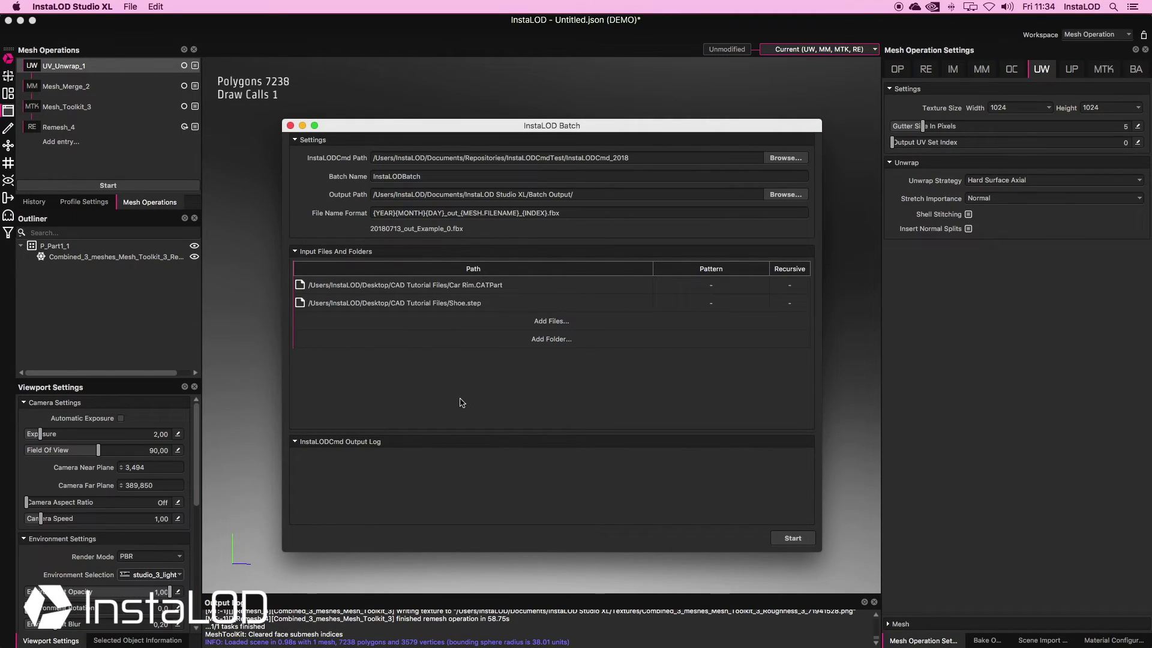
pyautogui.click(793, 539)
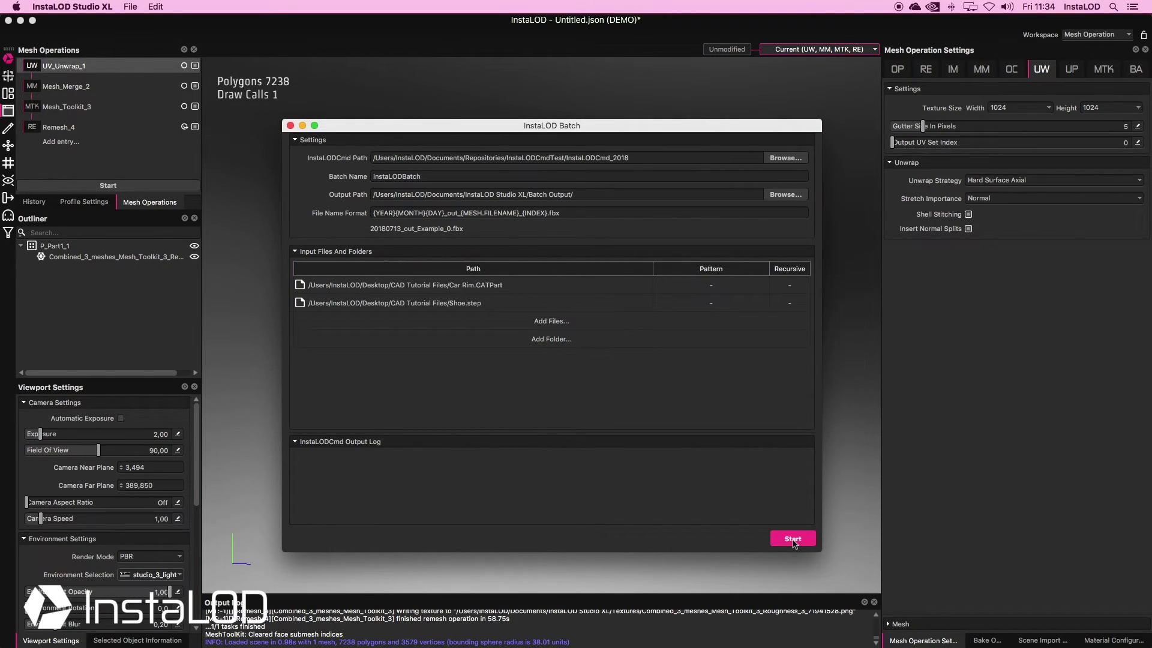